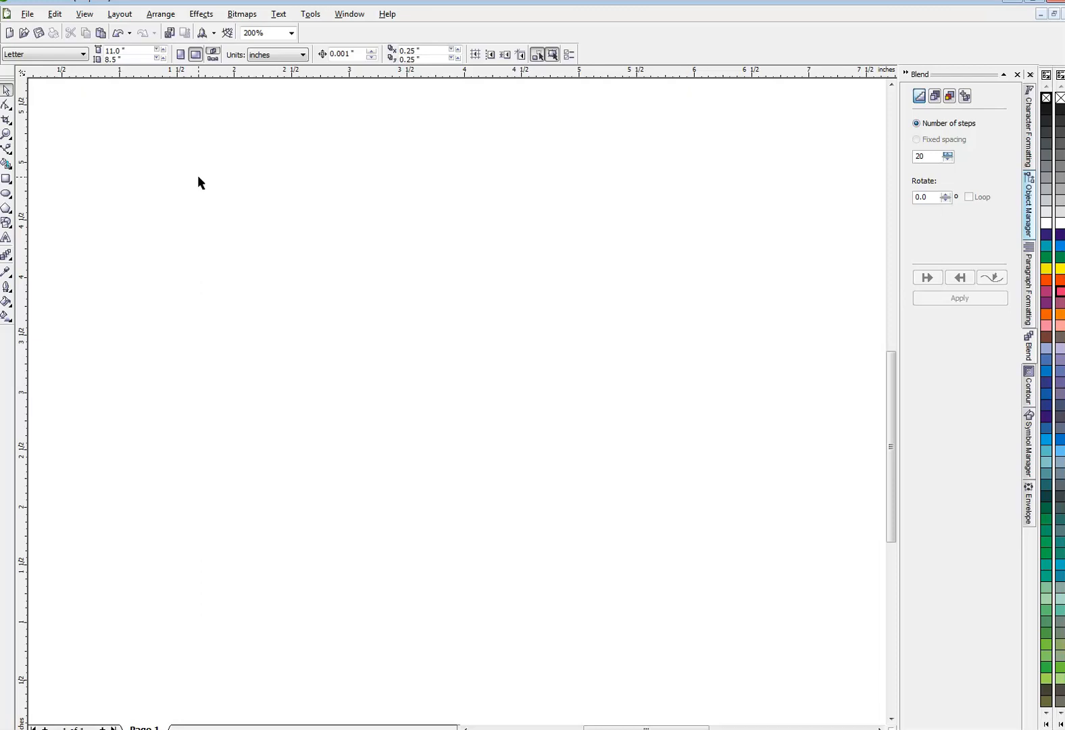
Draw an open five-segment zigzag line about 5 inches wide across the upper half of the page.
left_click(6, 148)
left_click(126, 260)
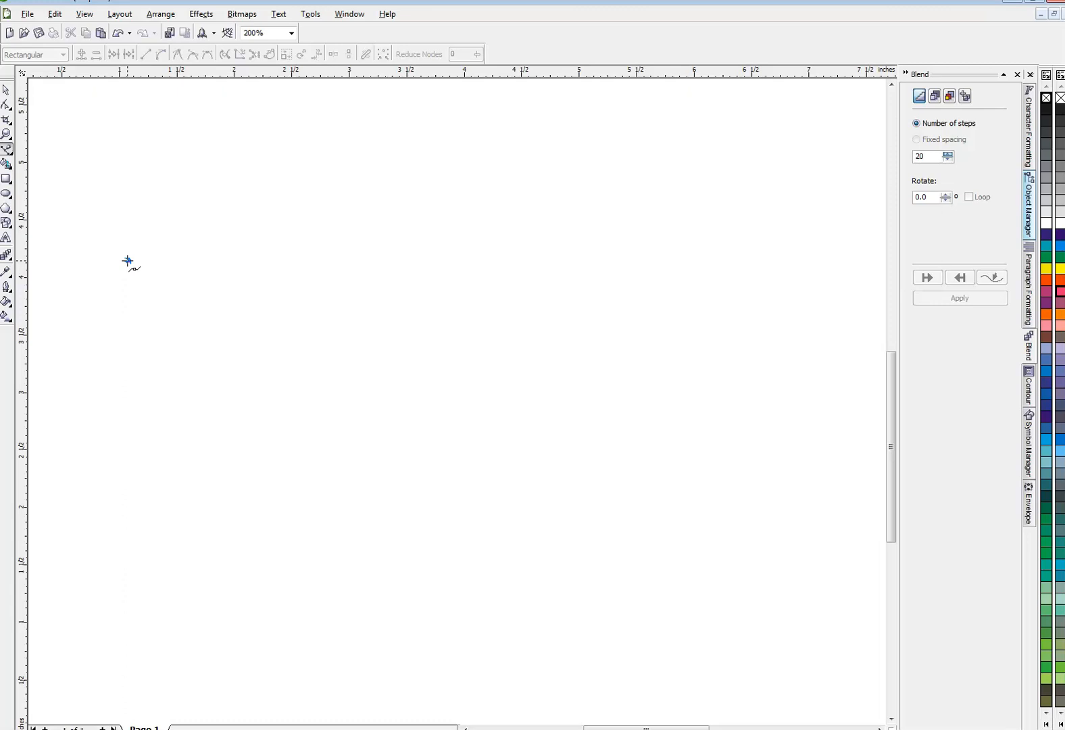
left_click(261, 321)
left_click(359, 268)
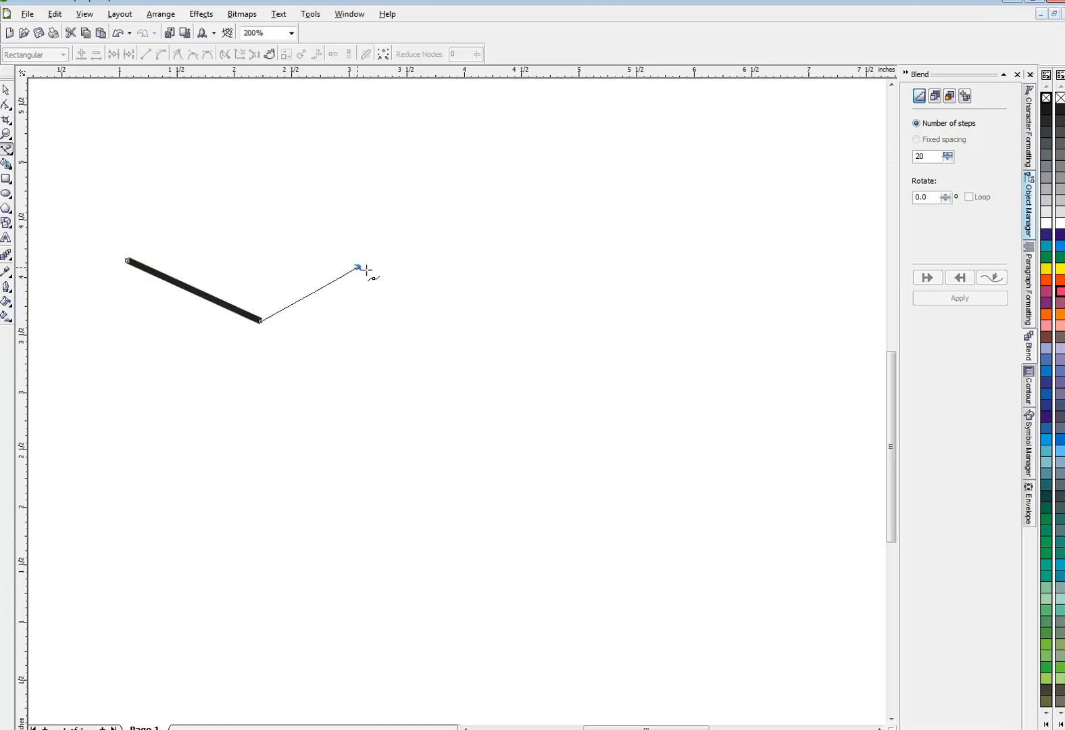
left_click(465, 301)
left_click(561, 277)
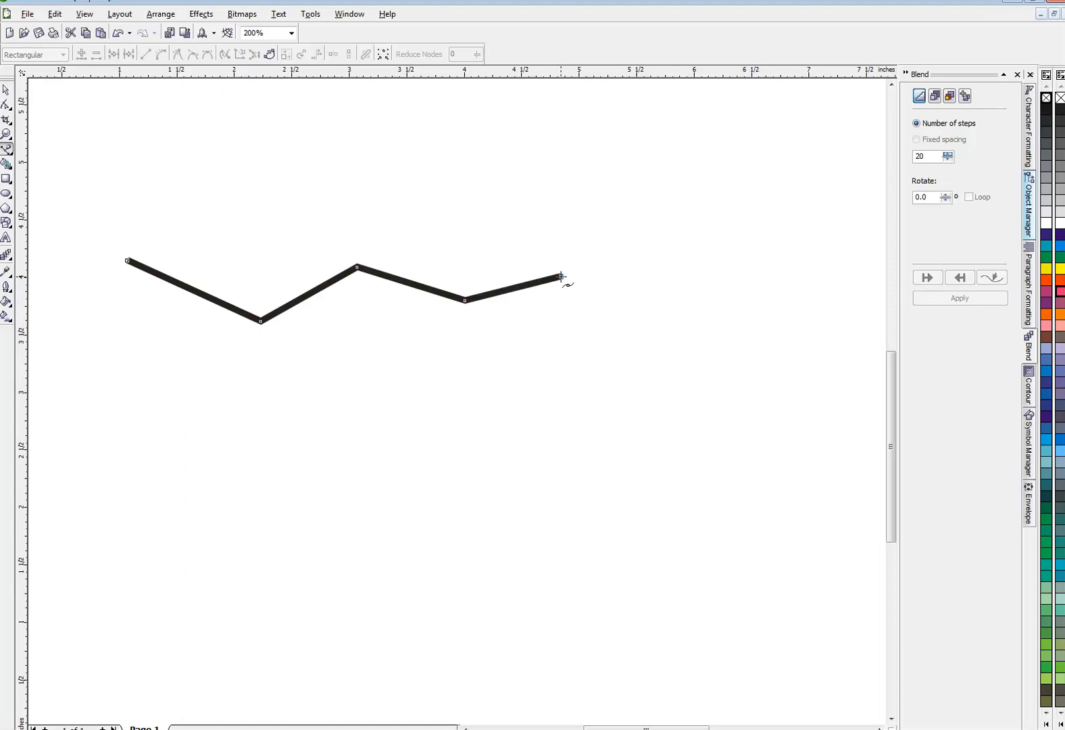
left_click(713, 300)
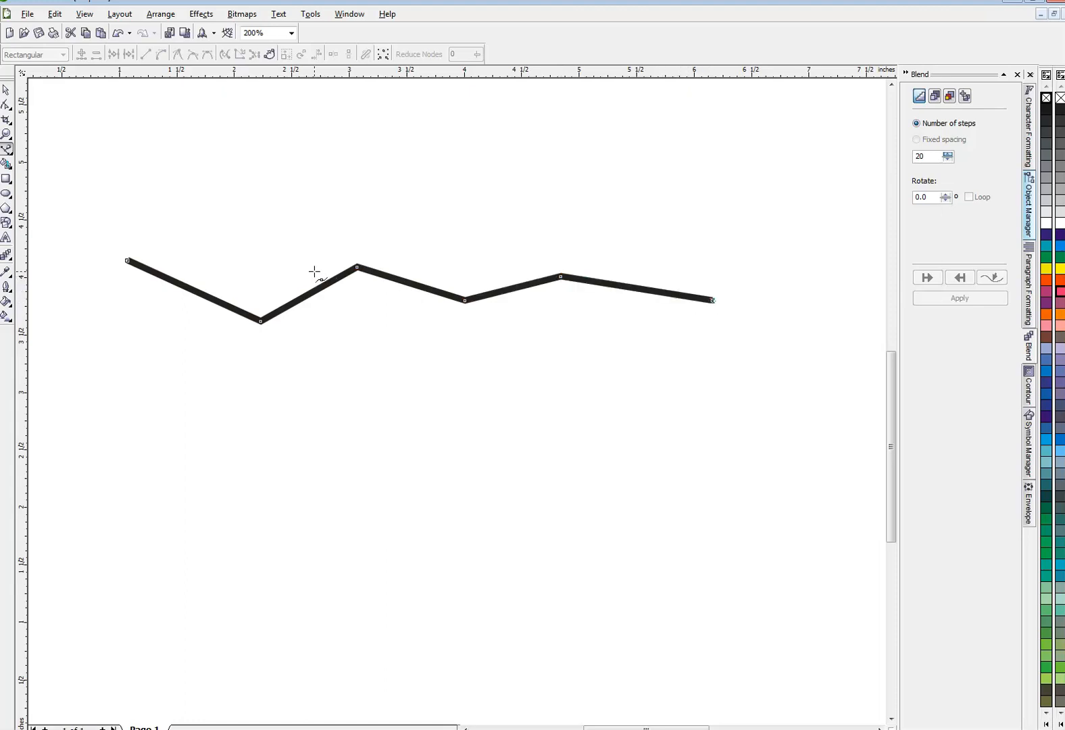
Raise the zigzag's fifth node slightly, and turn the line into a wave by converting all segments to curves with smooth nodes.
left_click(6, 106)
left_click_drag(562, 277, 564, 266)
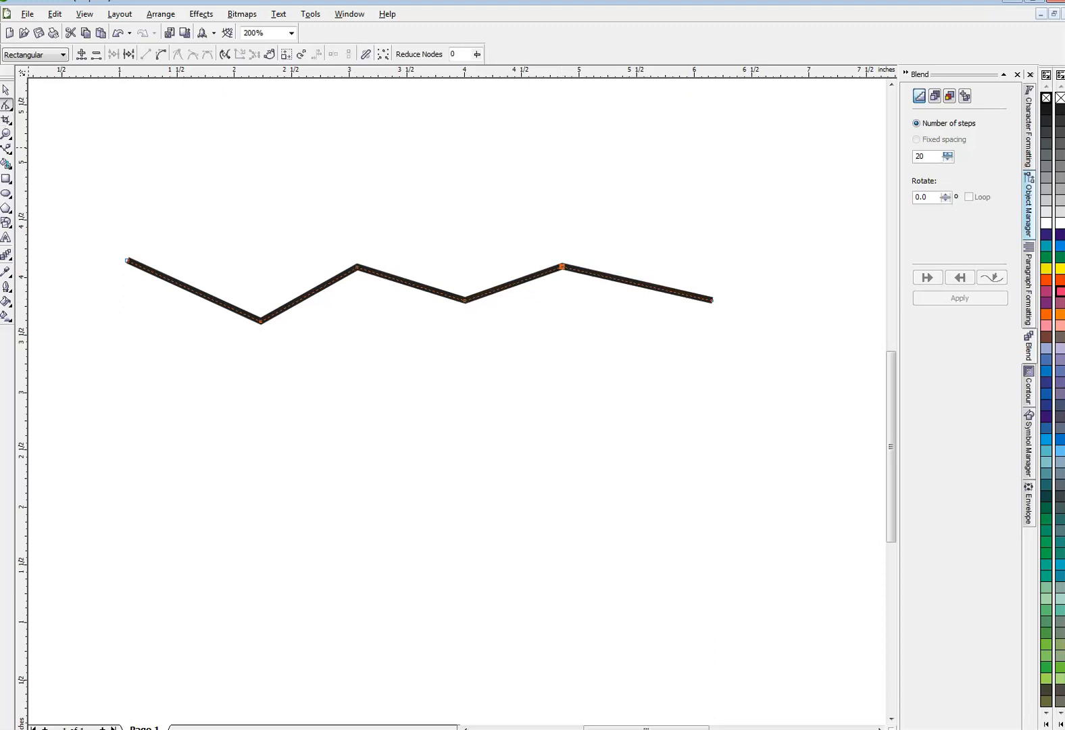
left_click_drag(105, 207, 692, 367)
left_click(162, 56)
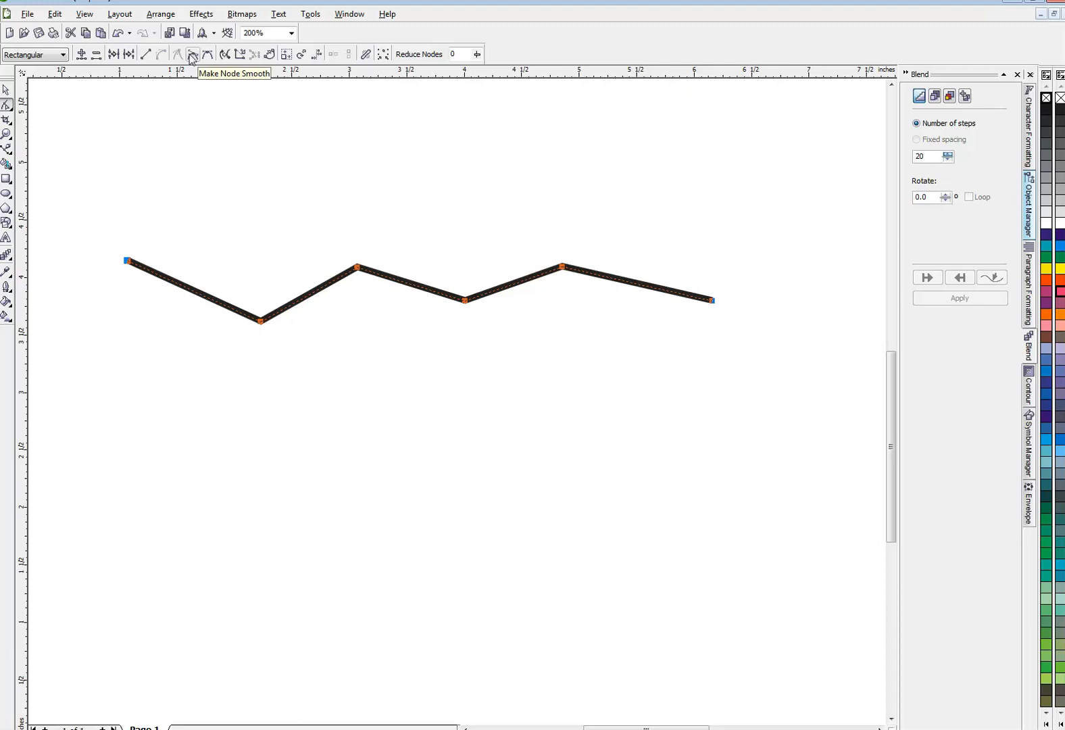
left_click(192, 56)
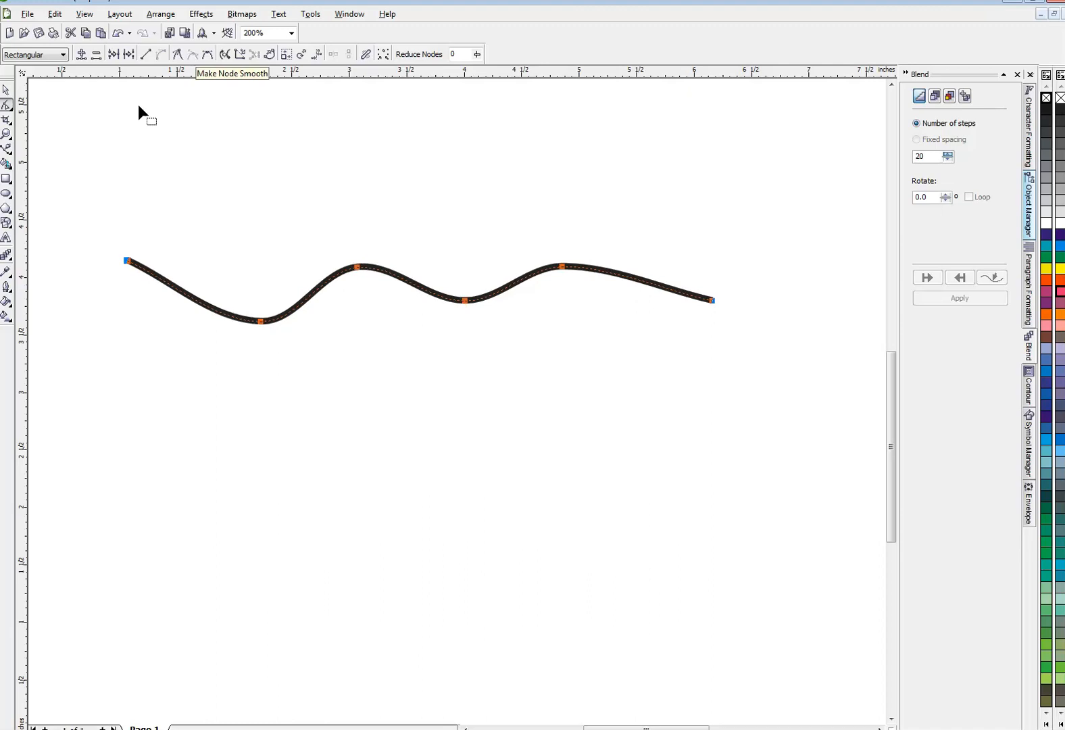
left_click(8, 91)
left_click(90, 134)
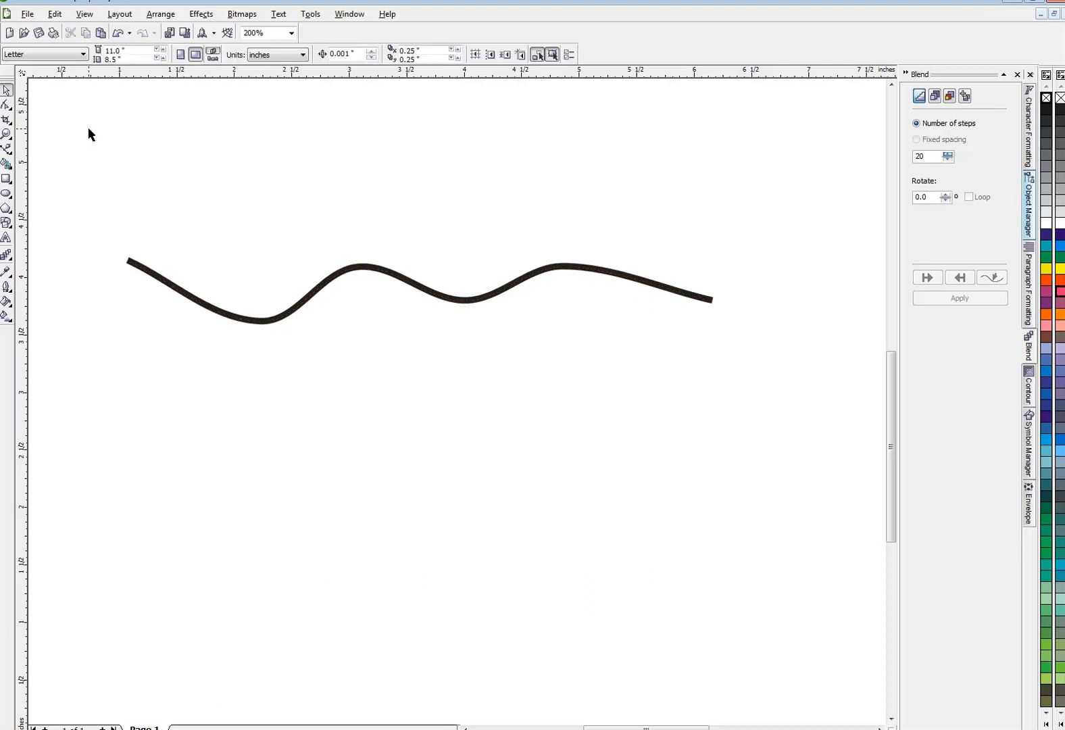
Try making a parallel line by duplicating the wave and nudging the copy 0.16 inch down, and delete that copy.
left_click(395, 279)
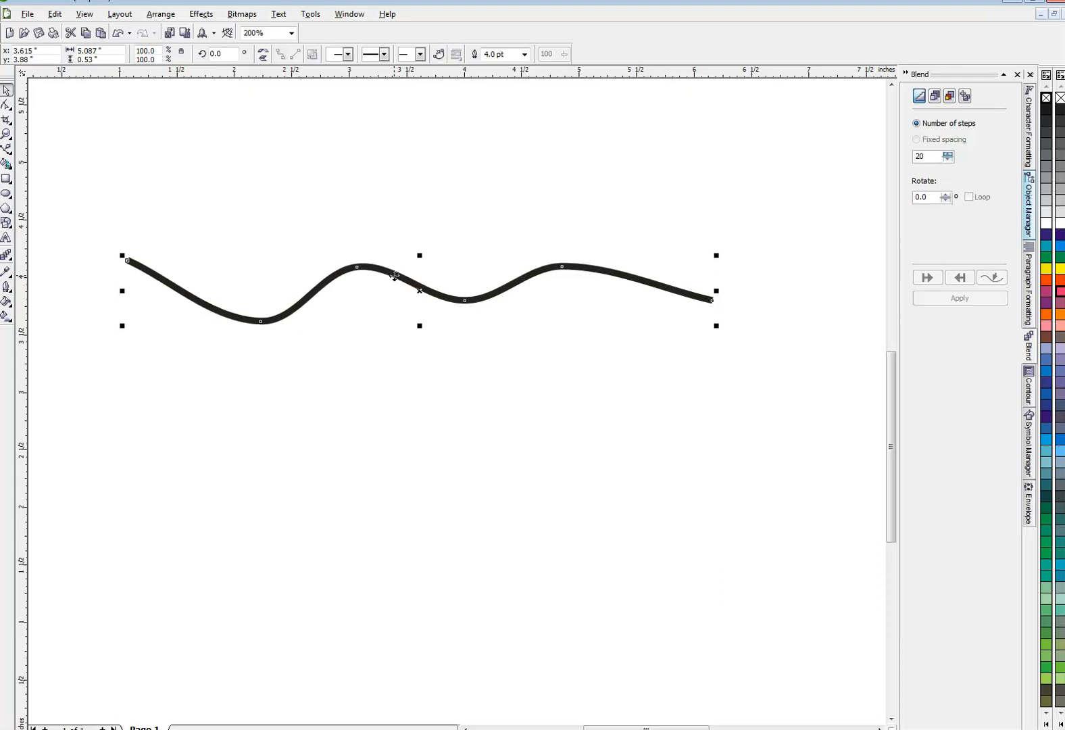
key("KP_Add")
key("Down")
key("Down")
key("Down")
key("Down")
key("Down")
key("Down")
key("Down")
key("Down")
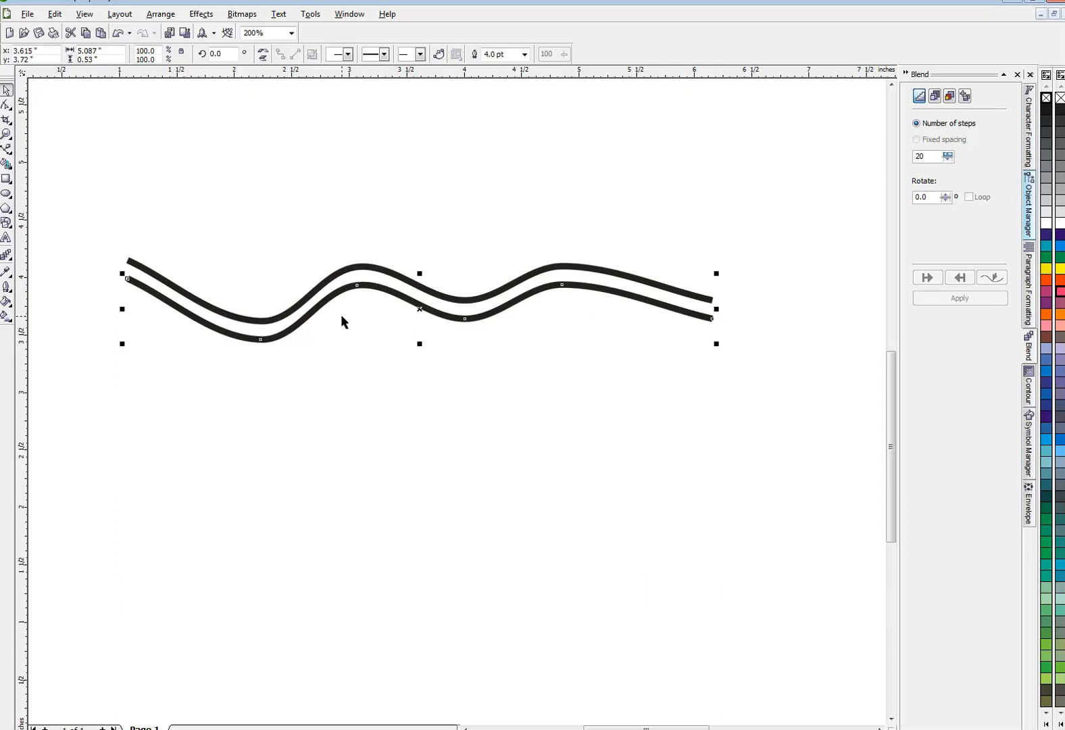
left_click(105, 335)
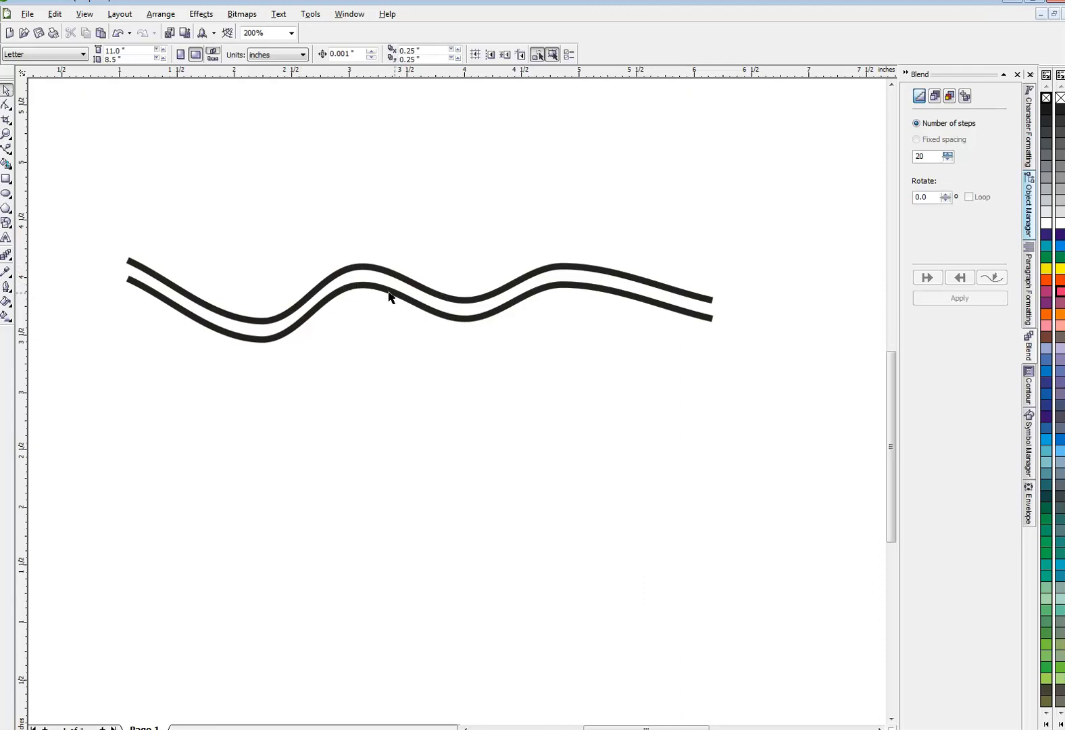
left_click(354, 286)
key("Delete")
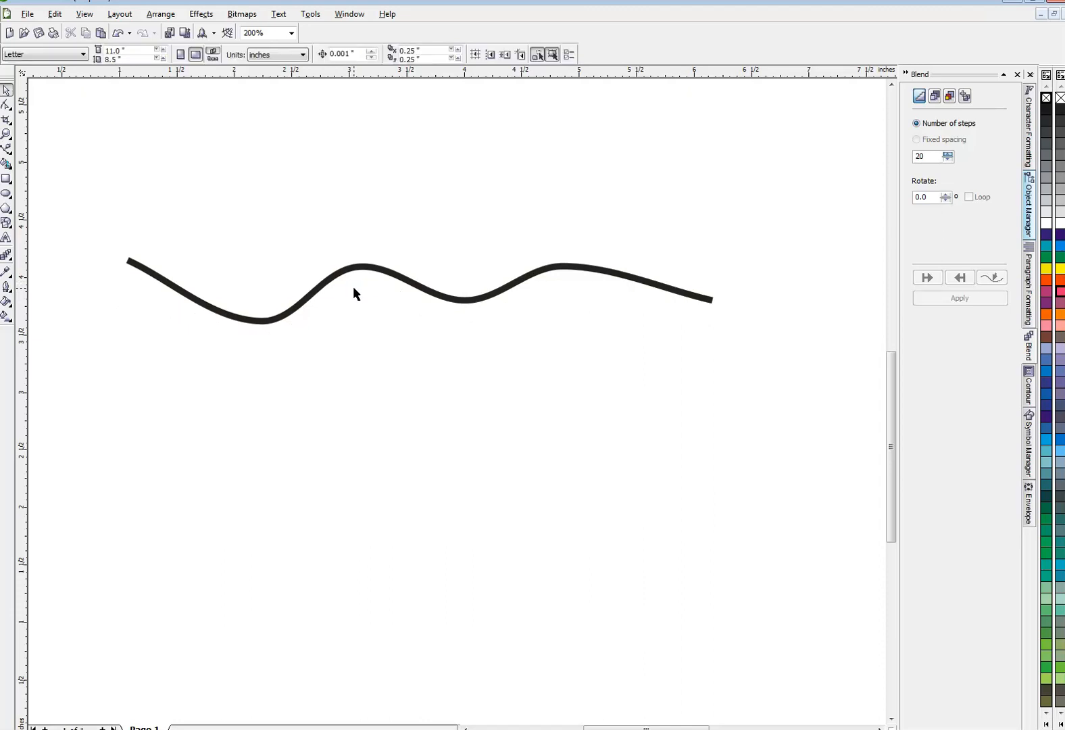
Set the wave's outline width to 45 pt and give the outline rounded corners.
left_click(359, 268)
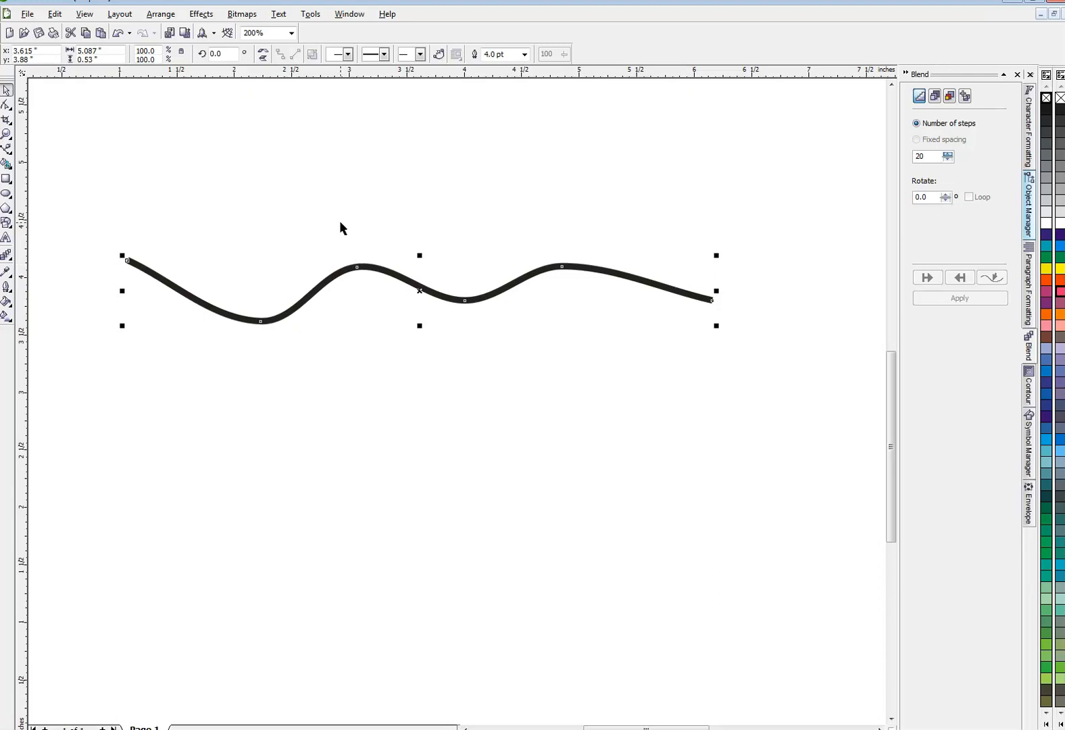
left_click_drag(513, 57, 477, 56)
type("45")
key("Return")
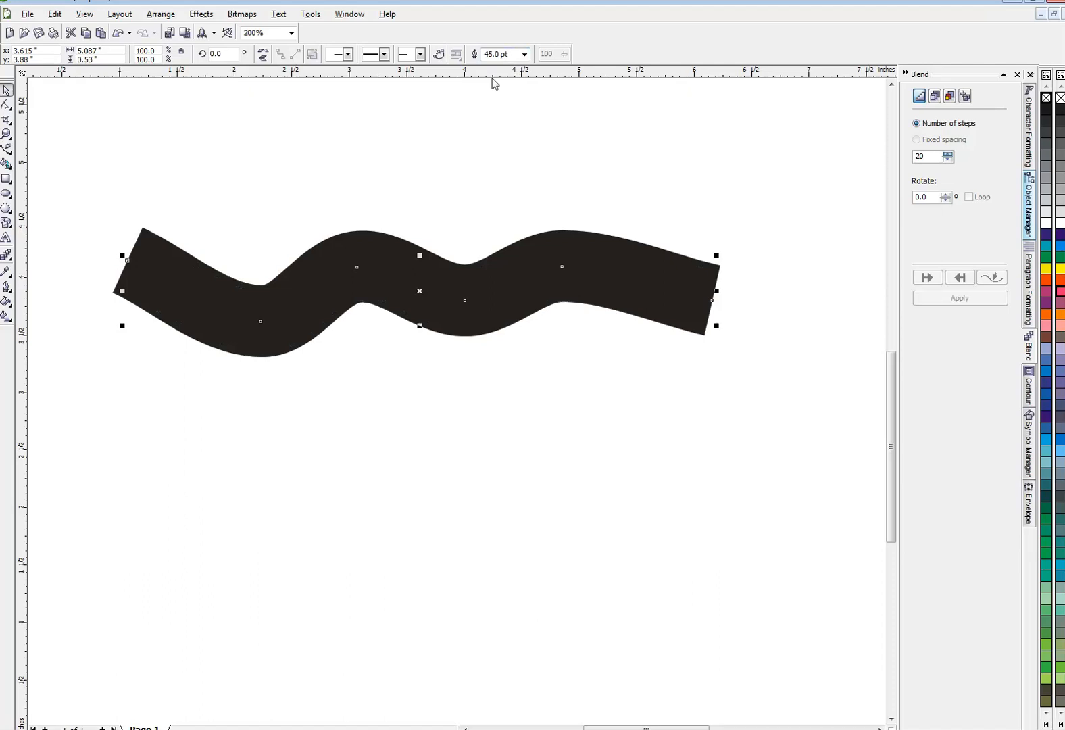
key("F12")
left_click(429, 438)
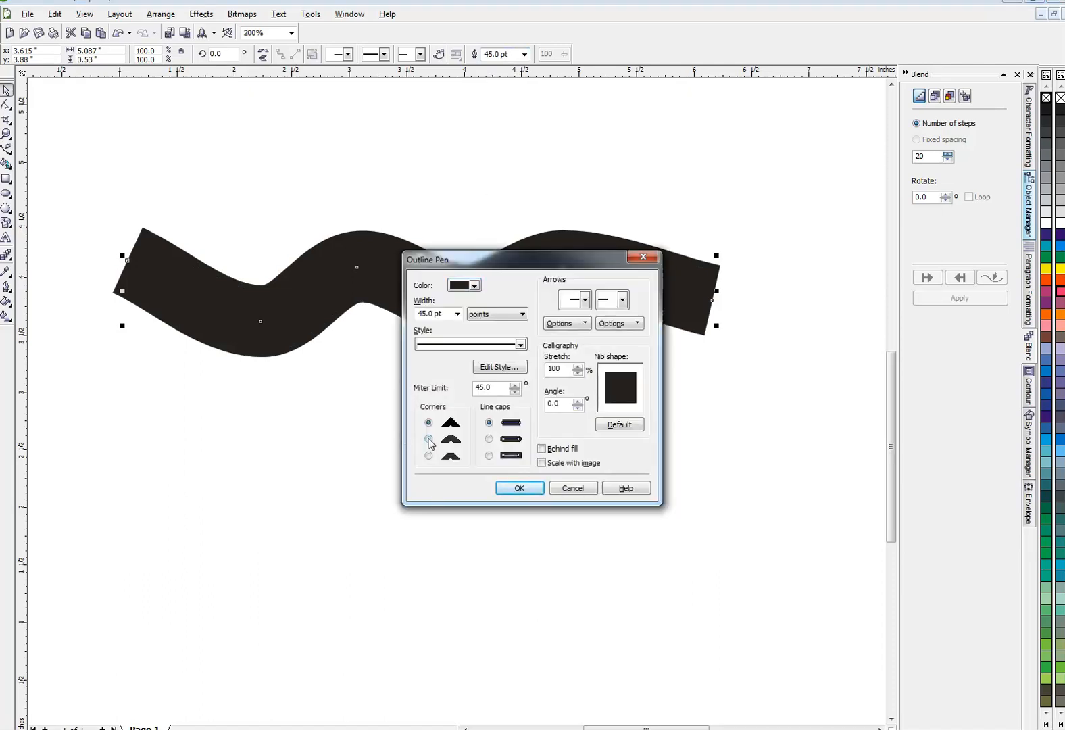
left_click(526, 488)
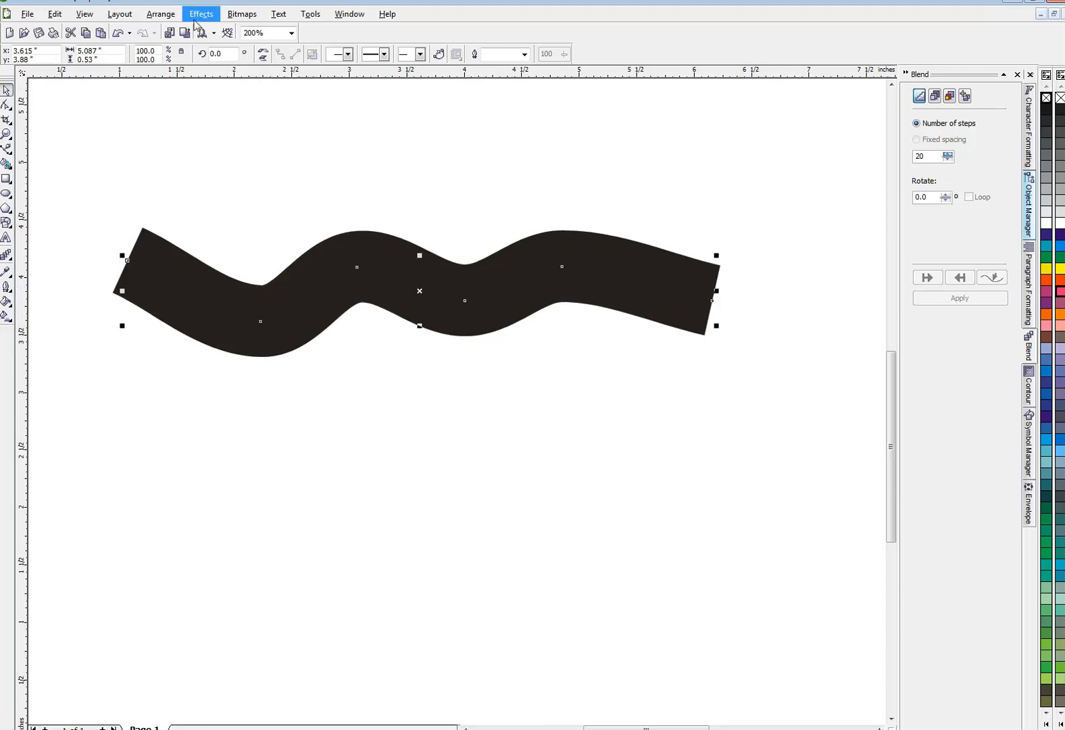
Convert the wave's thick outline to an object and fill it with green.
left_click(161, 14)
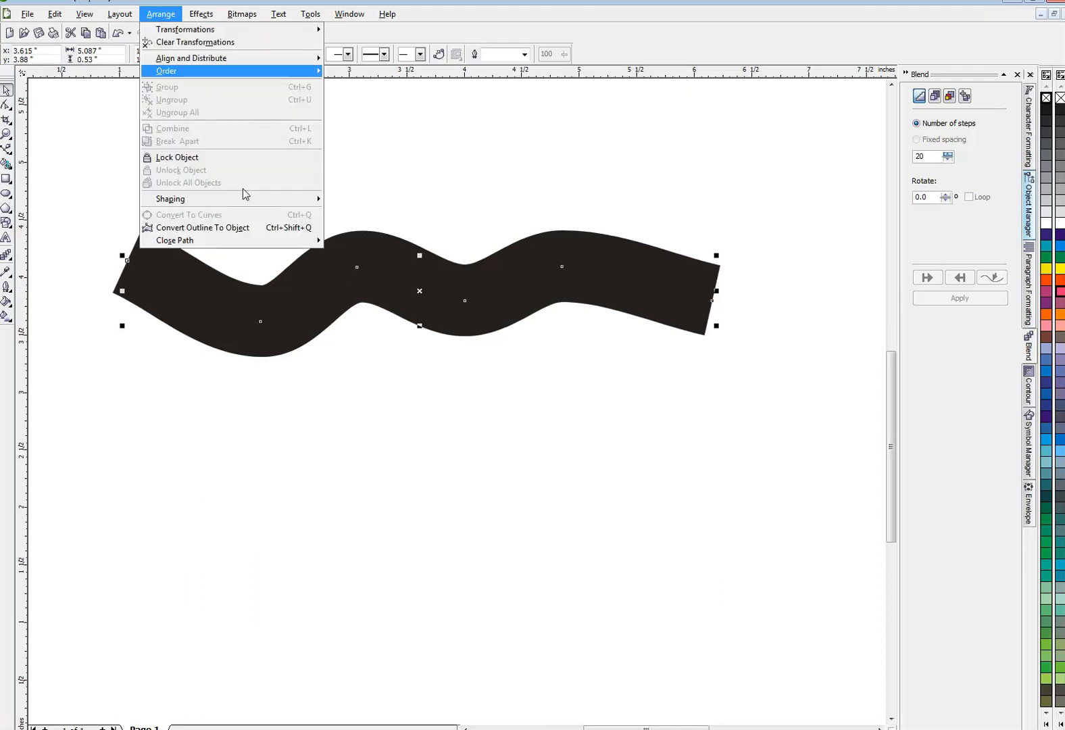
left_click(243, 228)
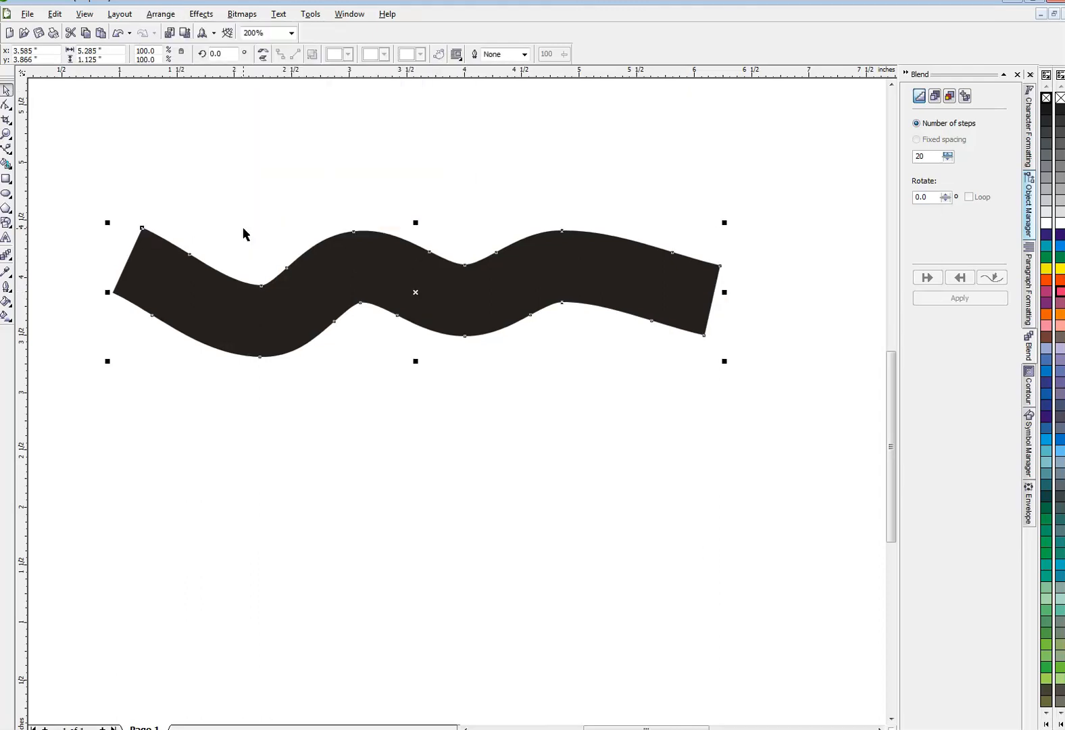
left_click(1059, 248)
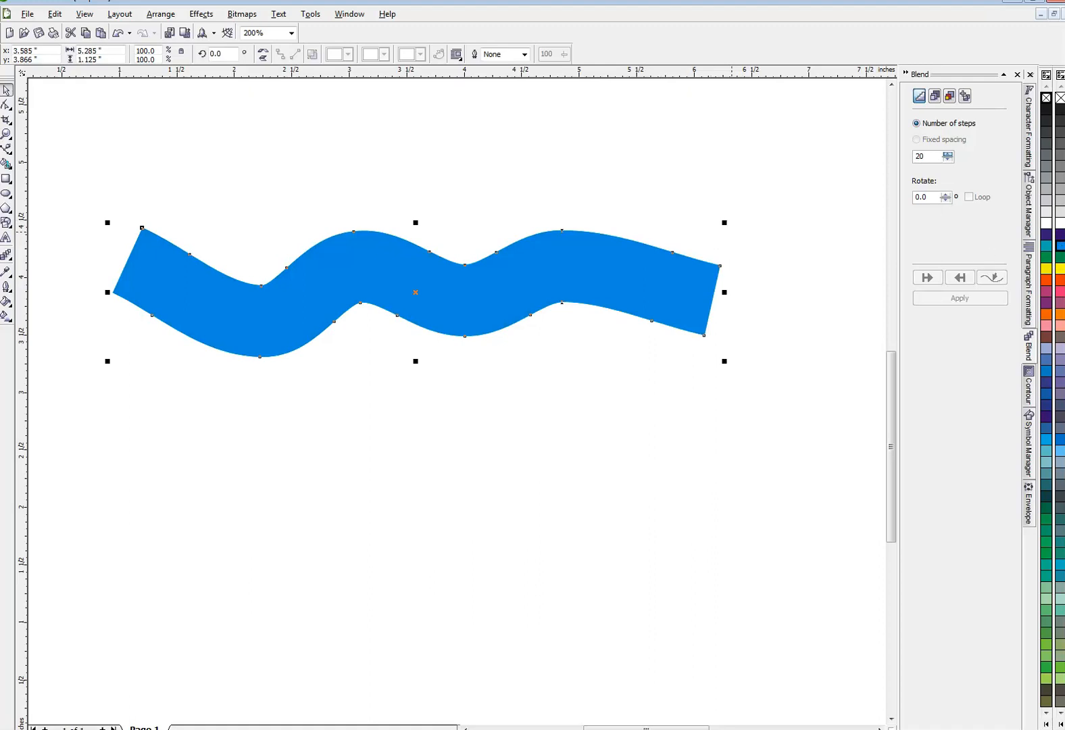
left_click(1059, 258)
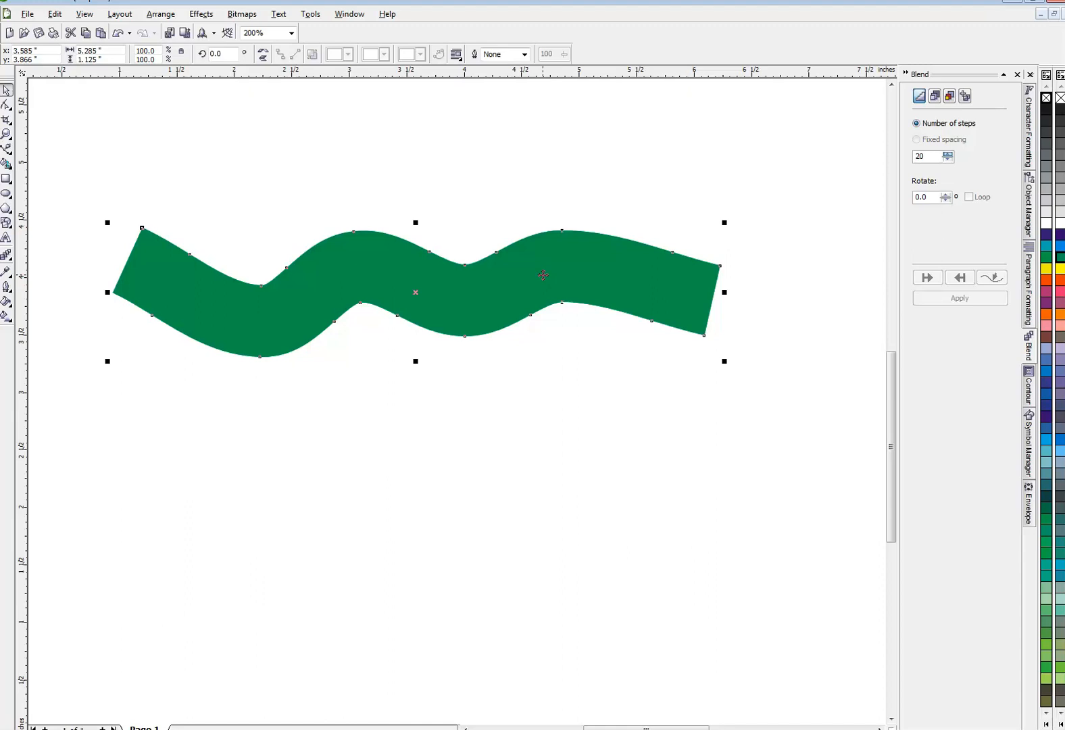
Expose the leftover centre curve below the green shape with an orange outline, and delete it.
left_click(543, 274)
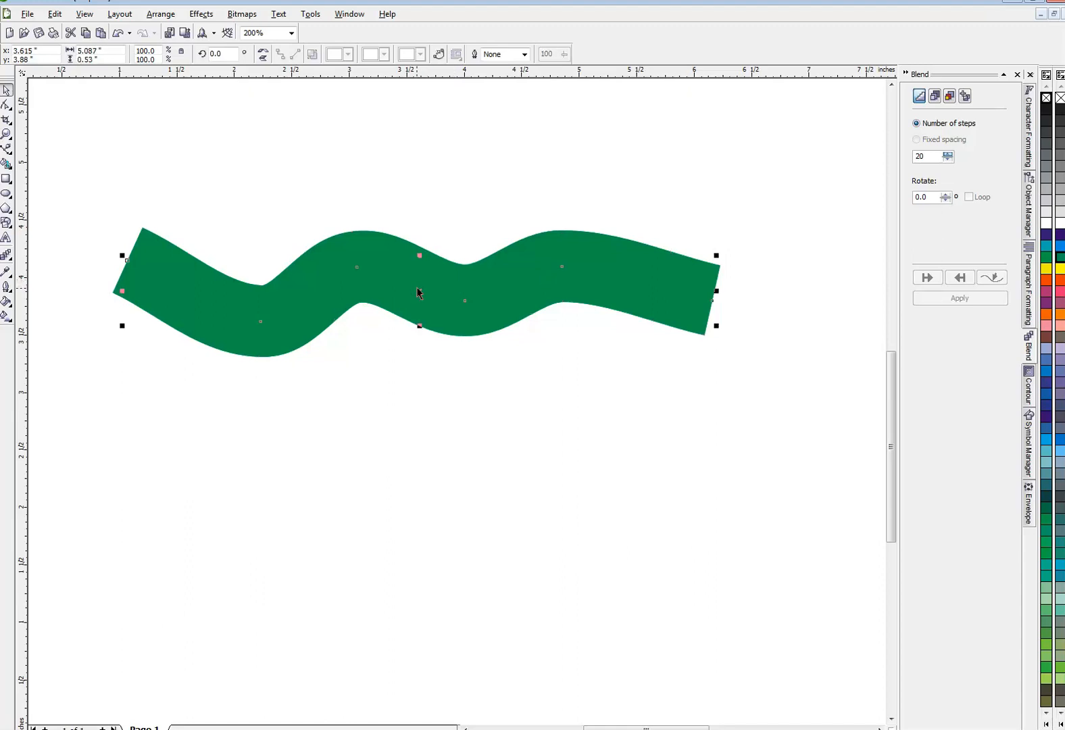
left_click_drag(419, 292, 426, 416)
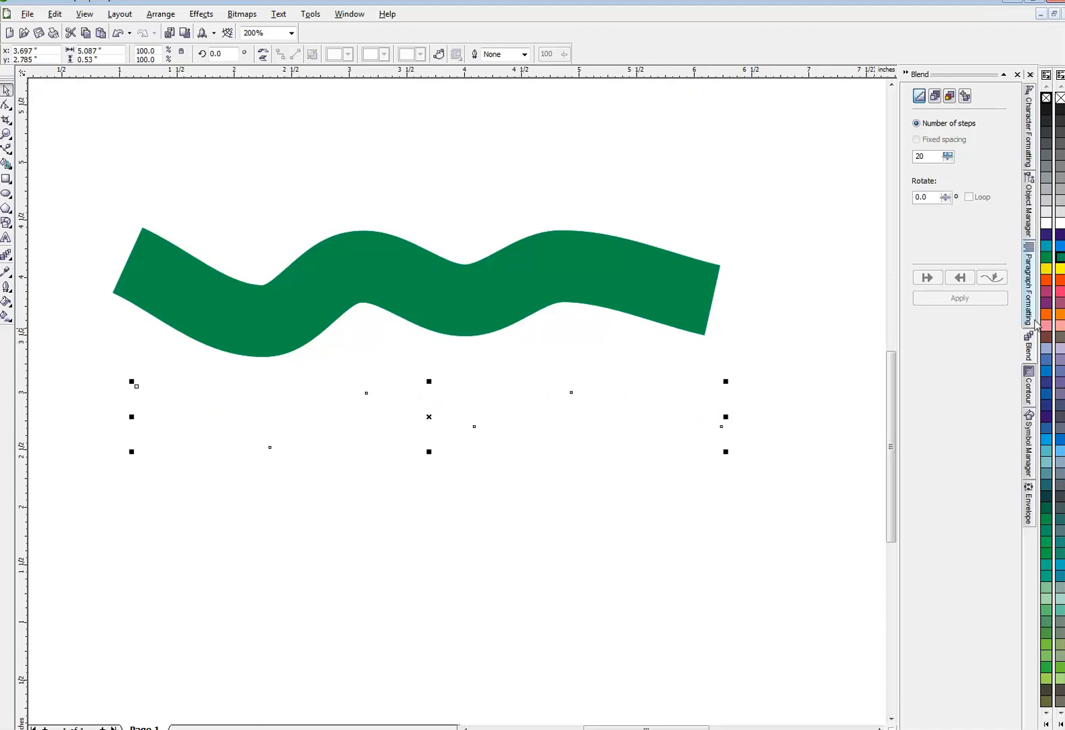
right_click(1060, 285)
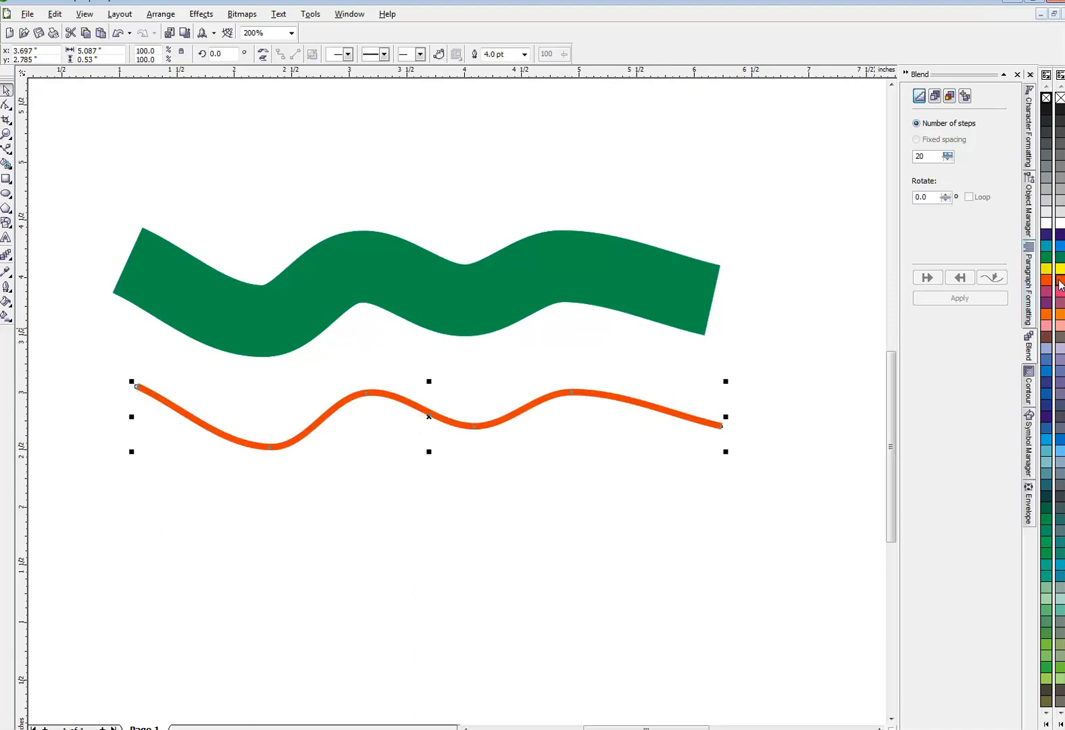
key("Delete")
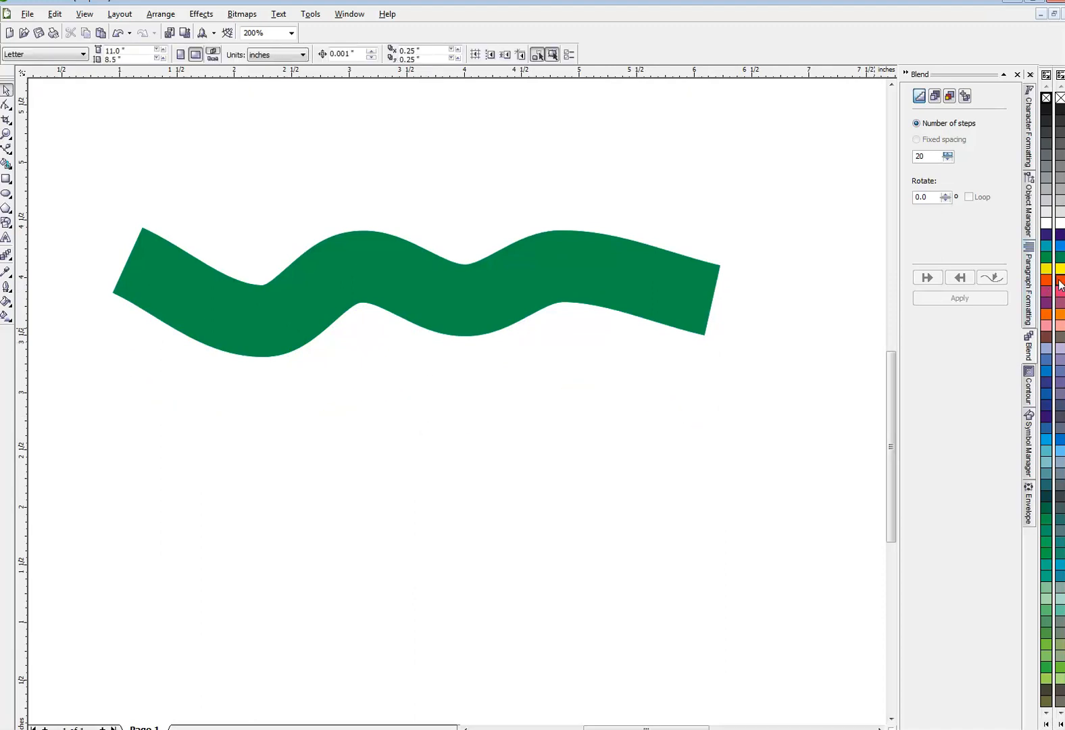
Remove the wavy shape's fill and give it a green outline.
left_click(632, 245)
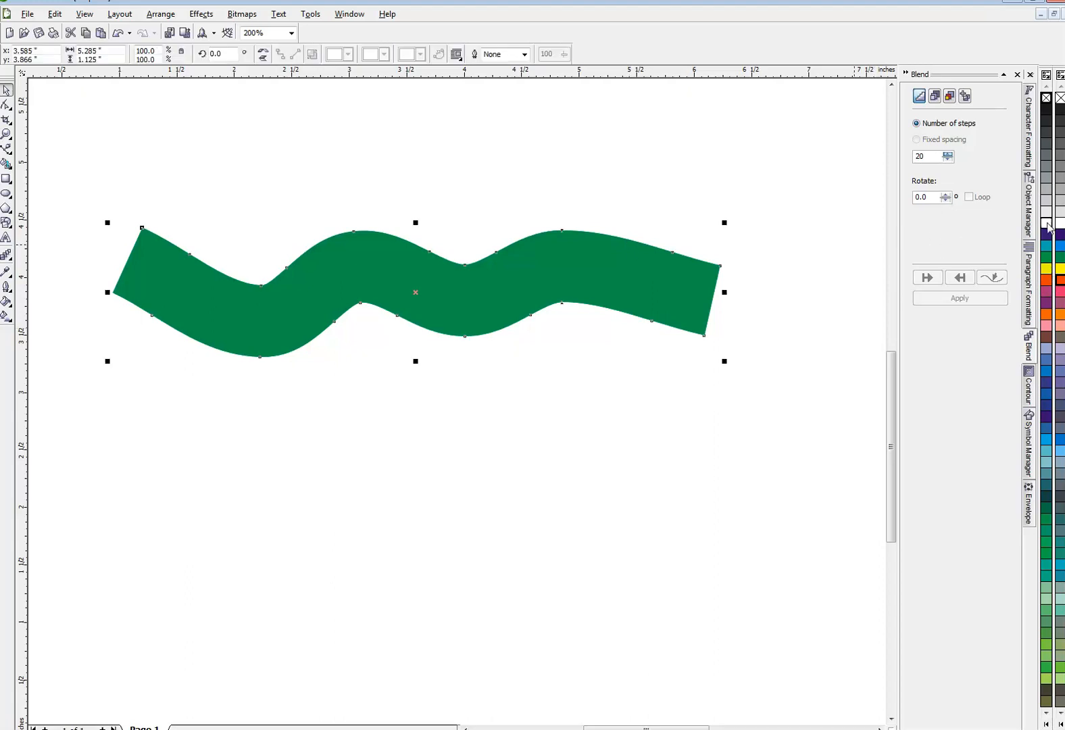
left_click(1060, 98)
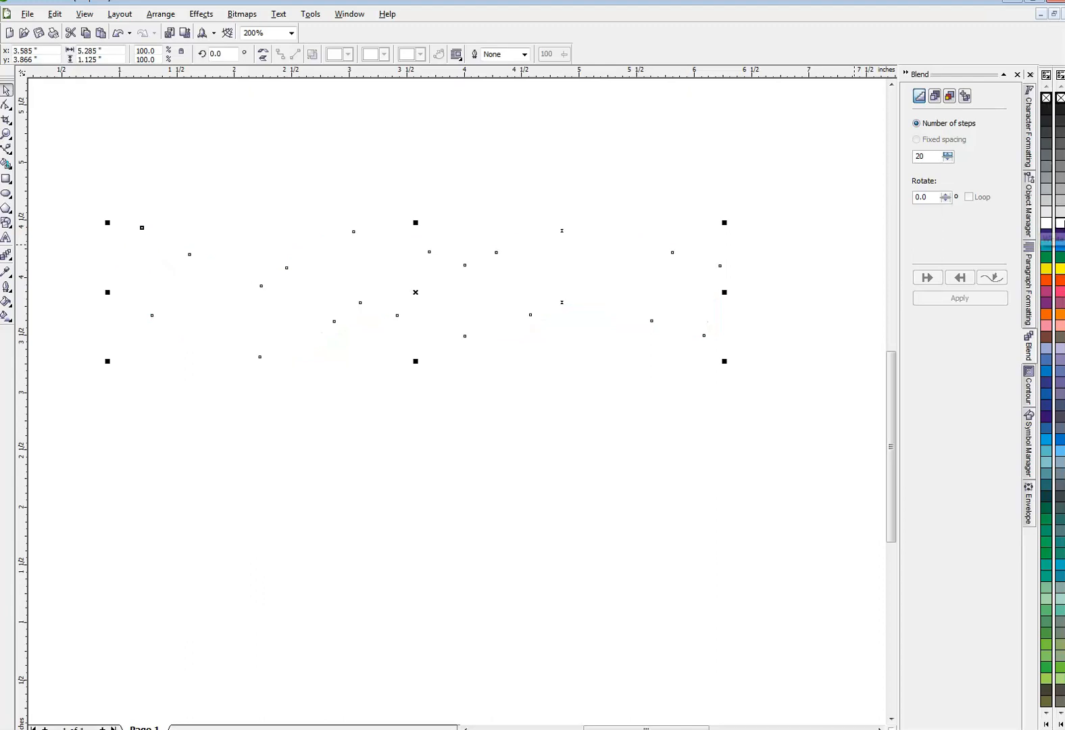
right_click(1061, 262)
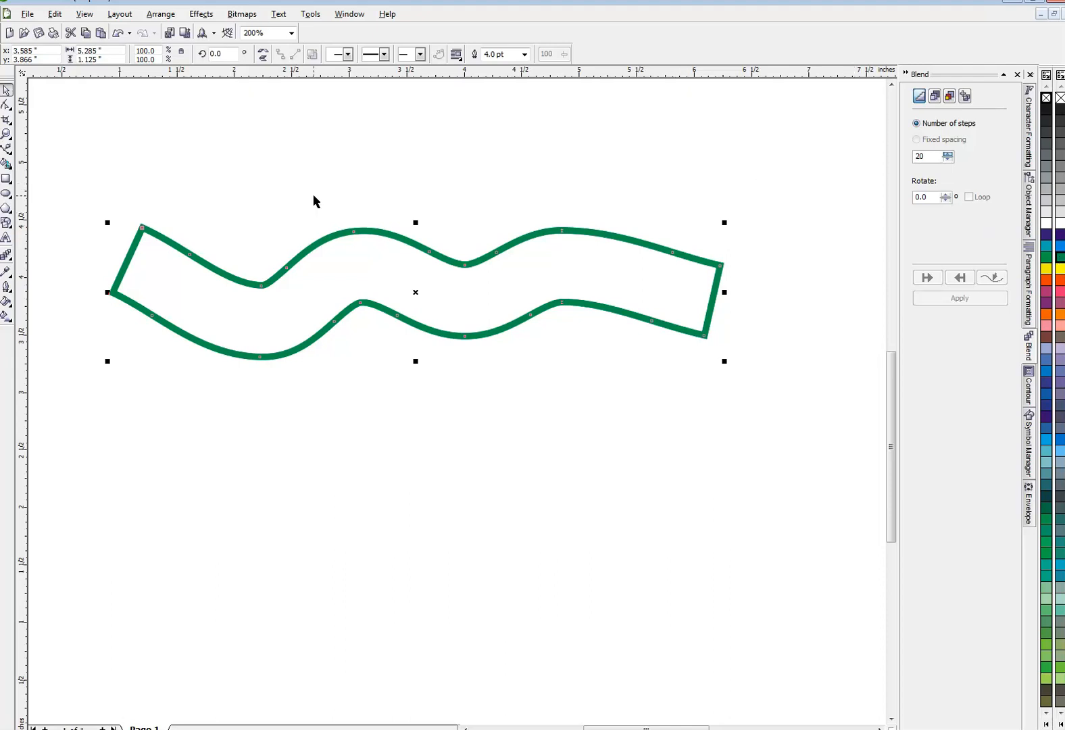
Break the outline apart at its two left-end corner nodes and delete the short left end segment.
left_click(6, 104)
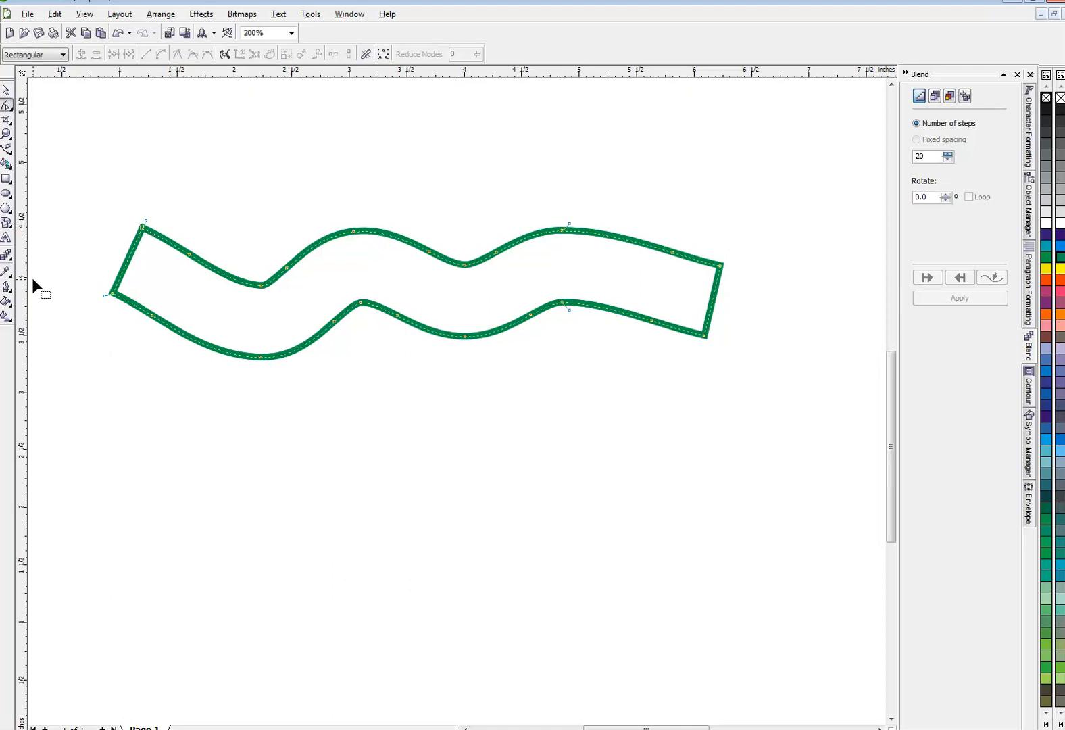
left_click_drag(93, 192, 150, 318)
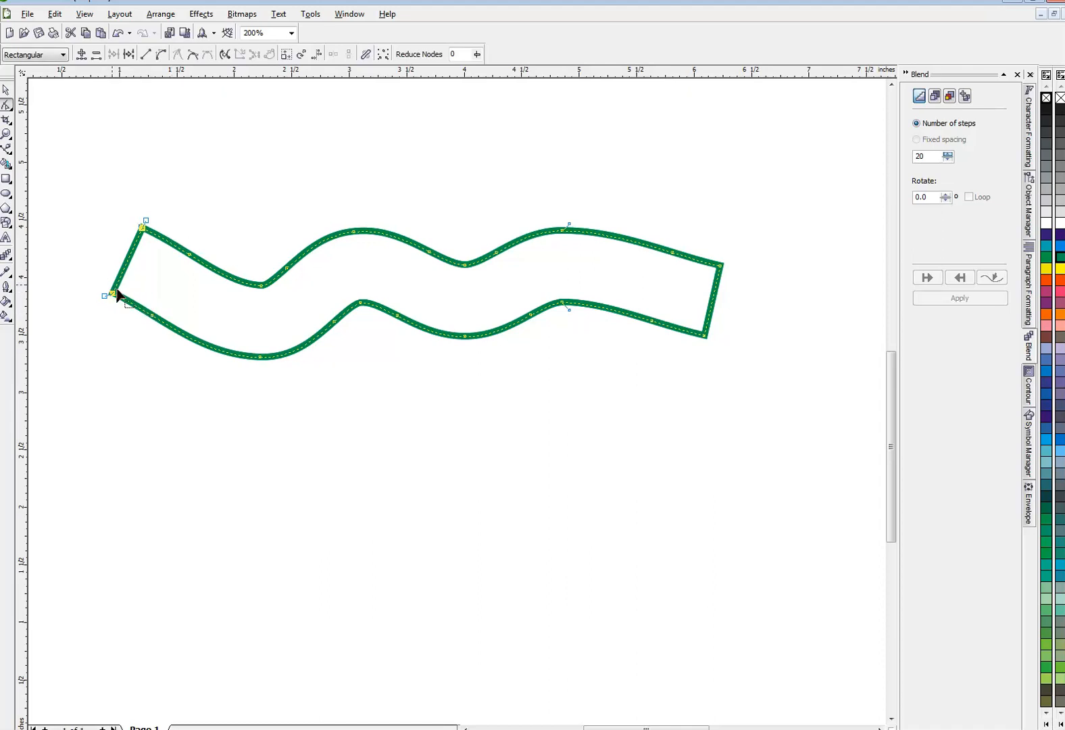
left_click(128, 55)
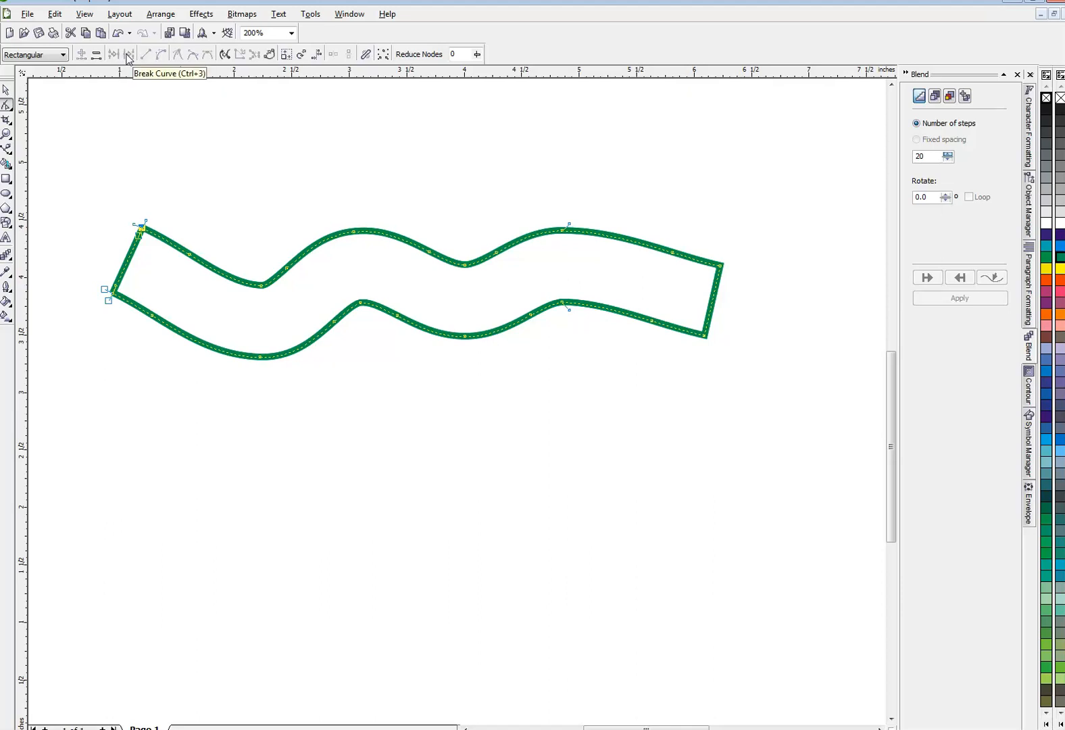
left_click(159, 14)
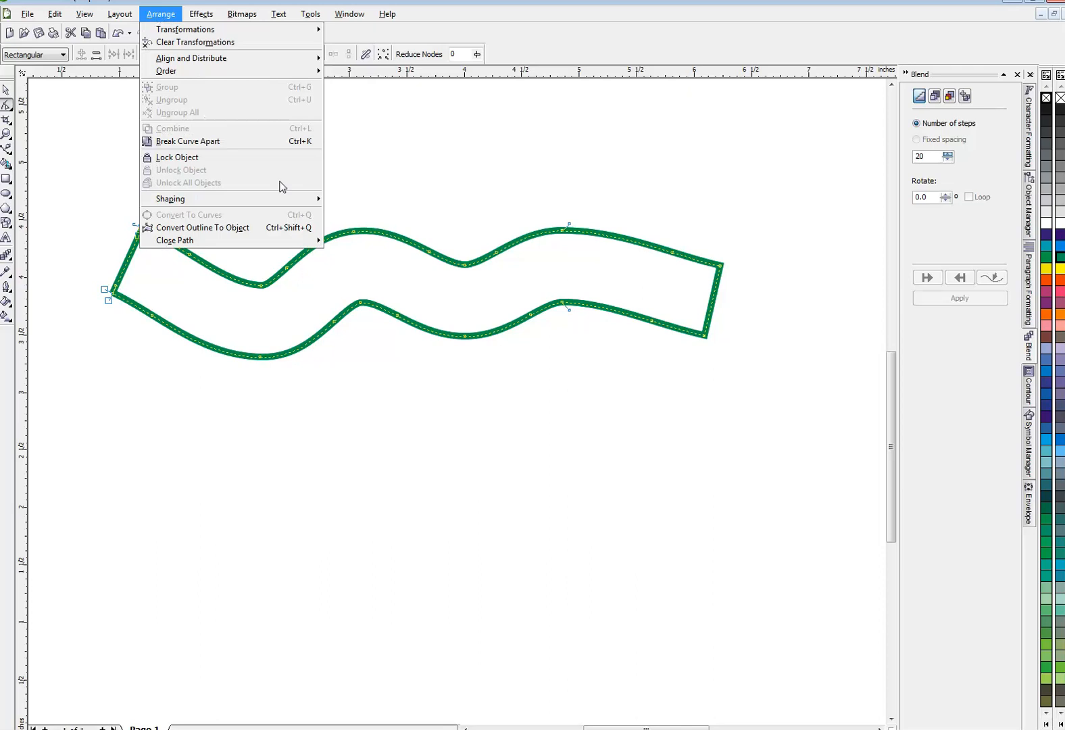
left_click(189, 143)
key("Escape")
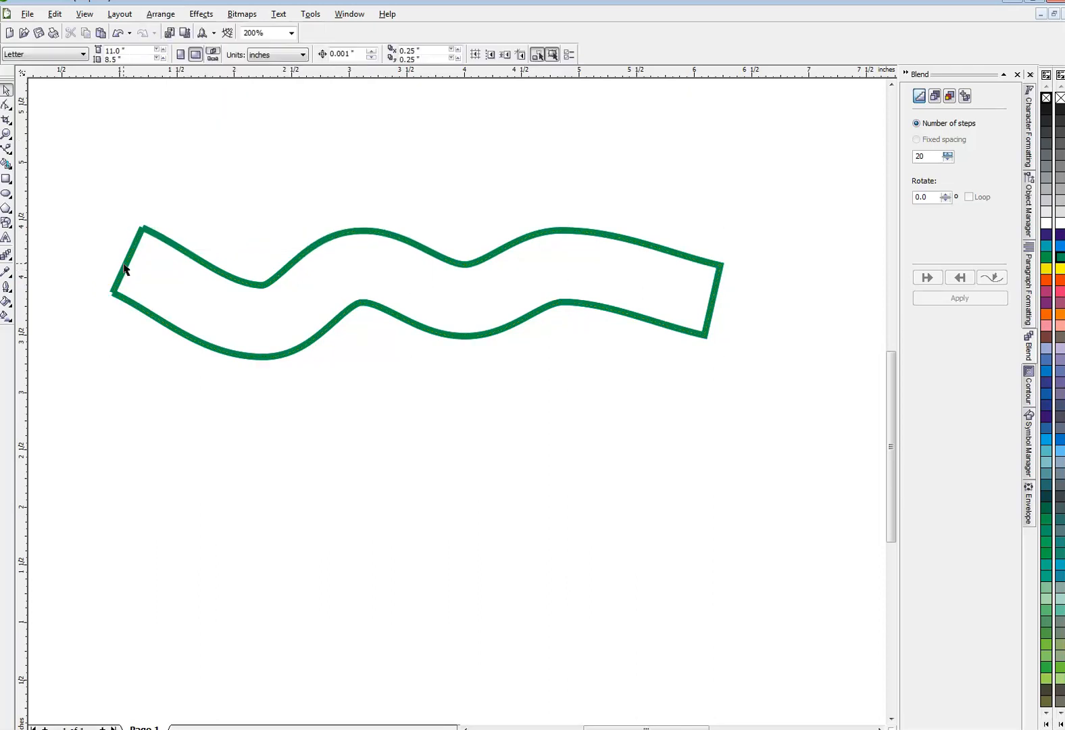
left_click(125, 262)
key("Delete")
Break the wavy outline at its two right-end corner nodes.
left_click(640, 247)
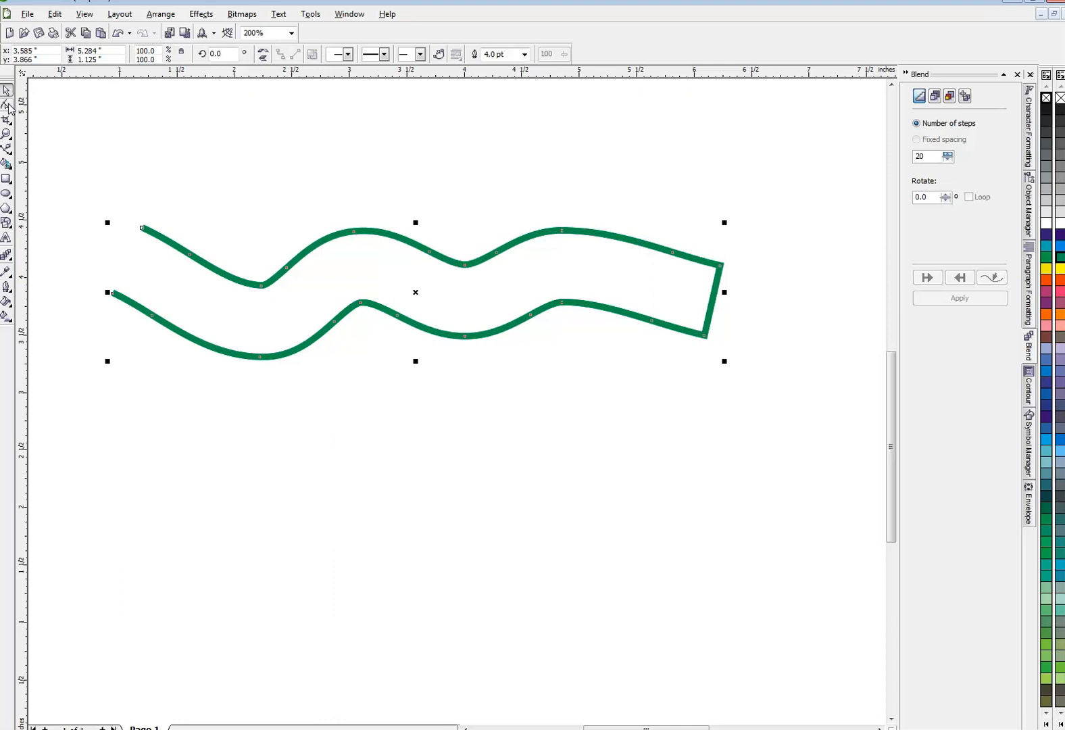
left_click(6, 105)
left_click_drag(801, 198, 694, 394)
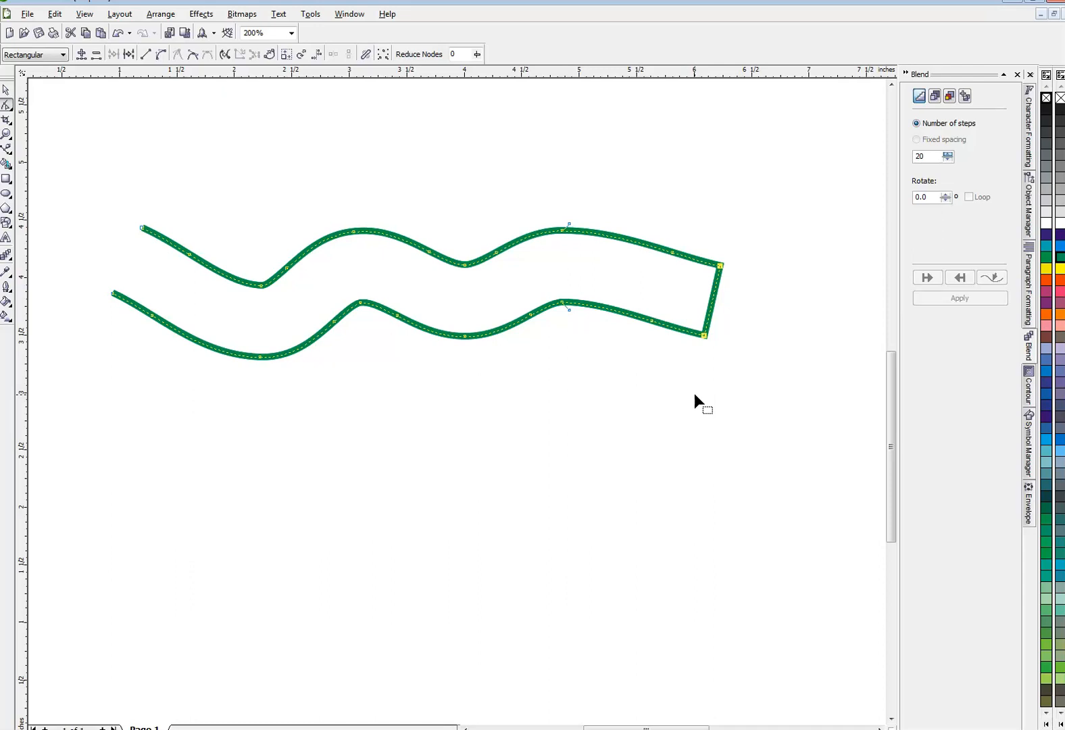
key("ctrl+k")
left_click(6, 90)
left_click(318, 148)
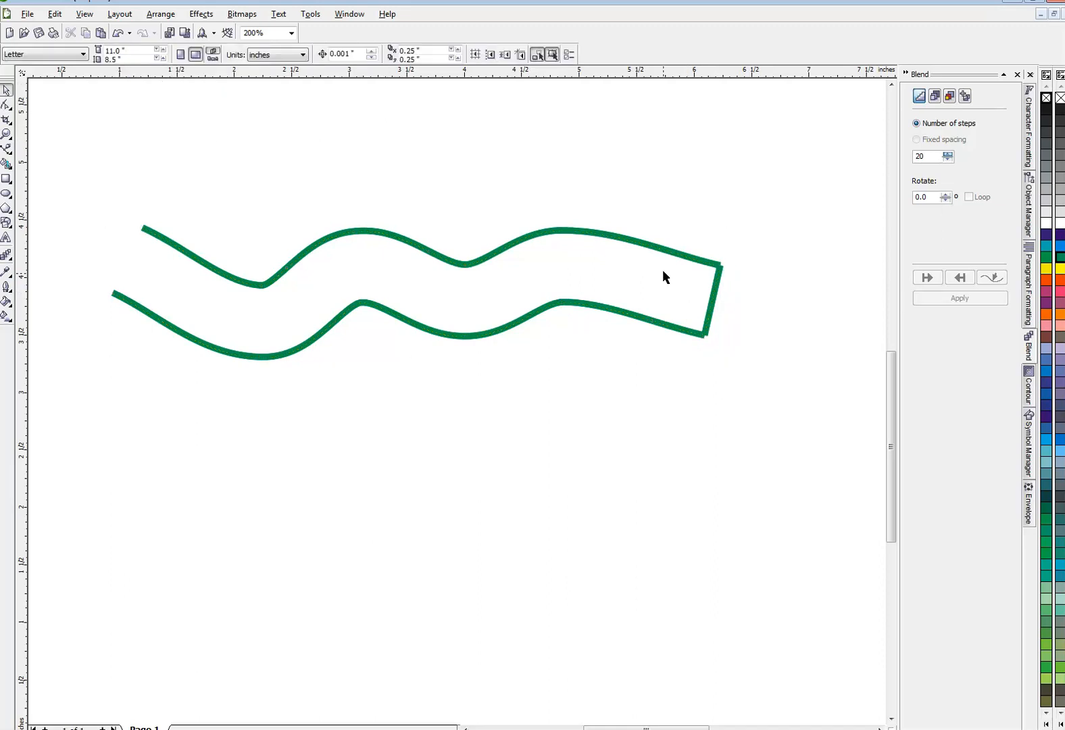
Break the curve apart into separate pieces and delete the short right end segment.
left_click(536, 239)
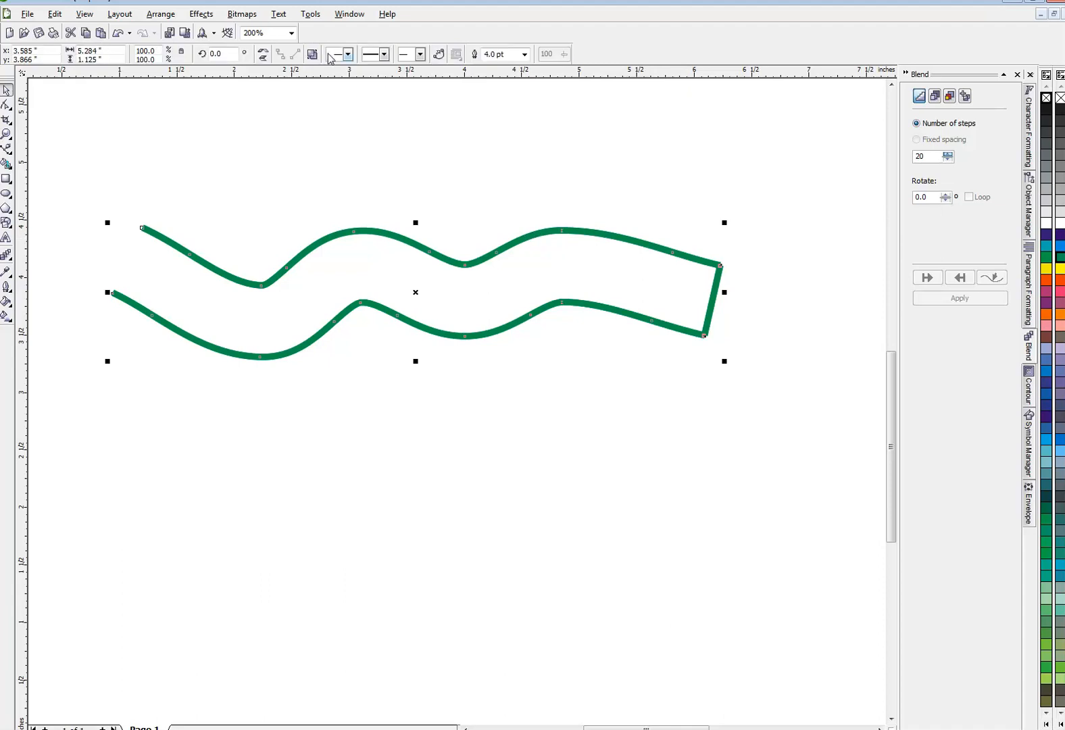
left_click(179, 14)
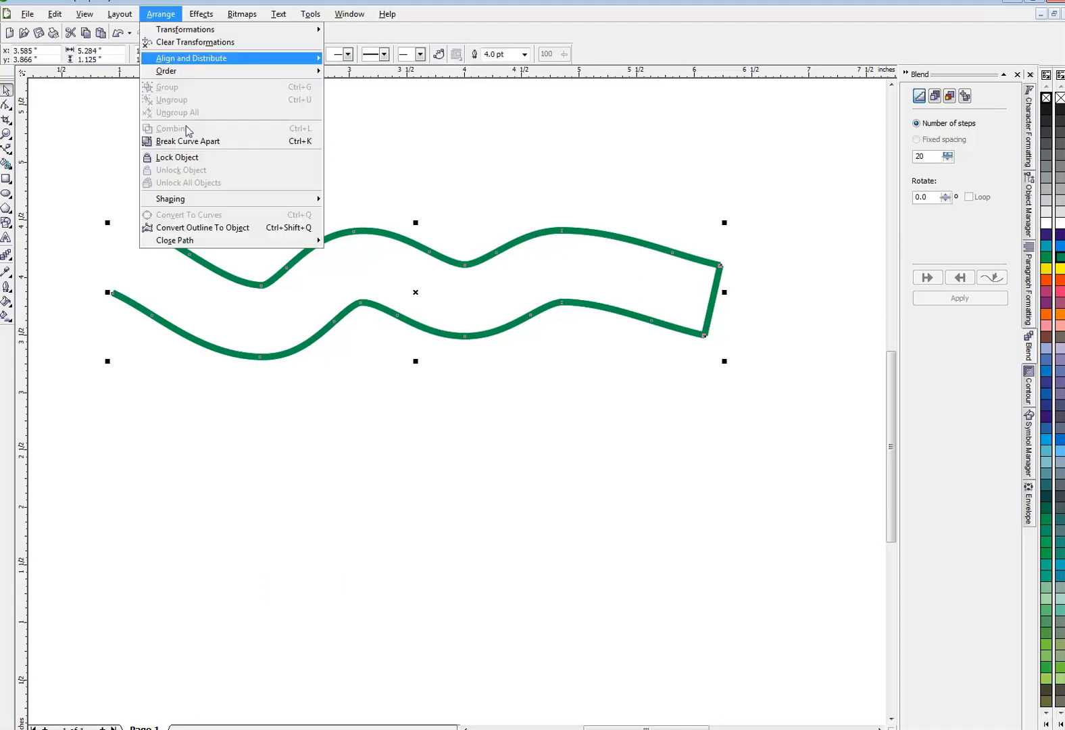
left_click(193, 141)
left_click(204, 143)
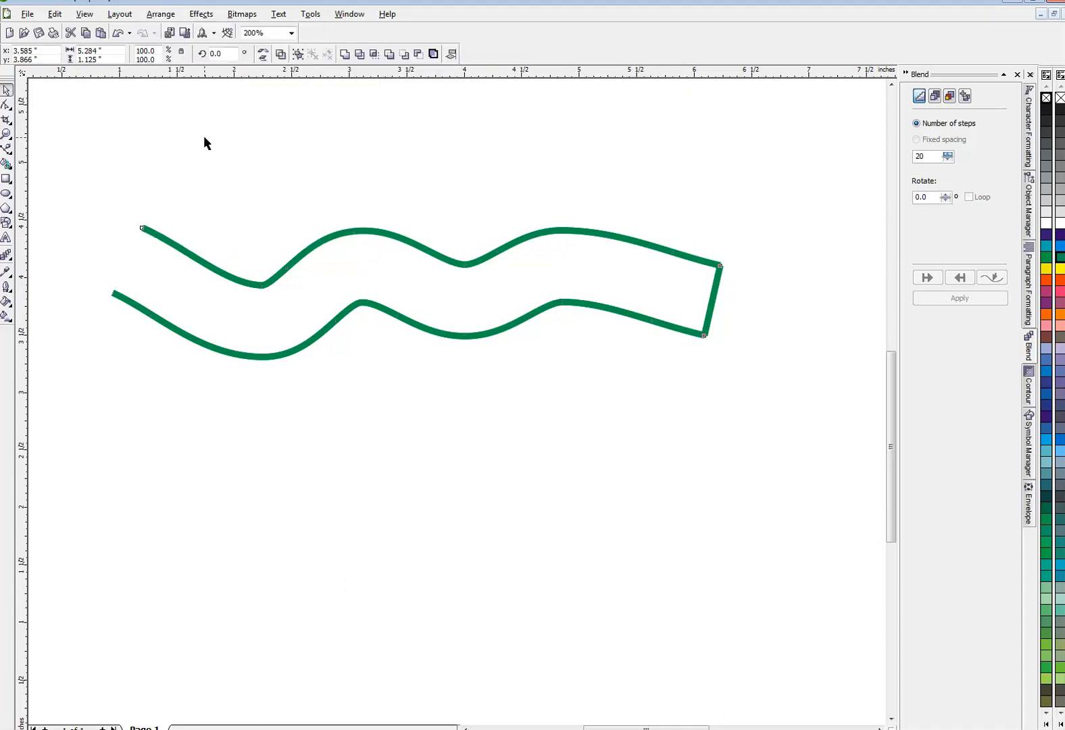
left_click(715, 306)
key("Delete")
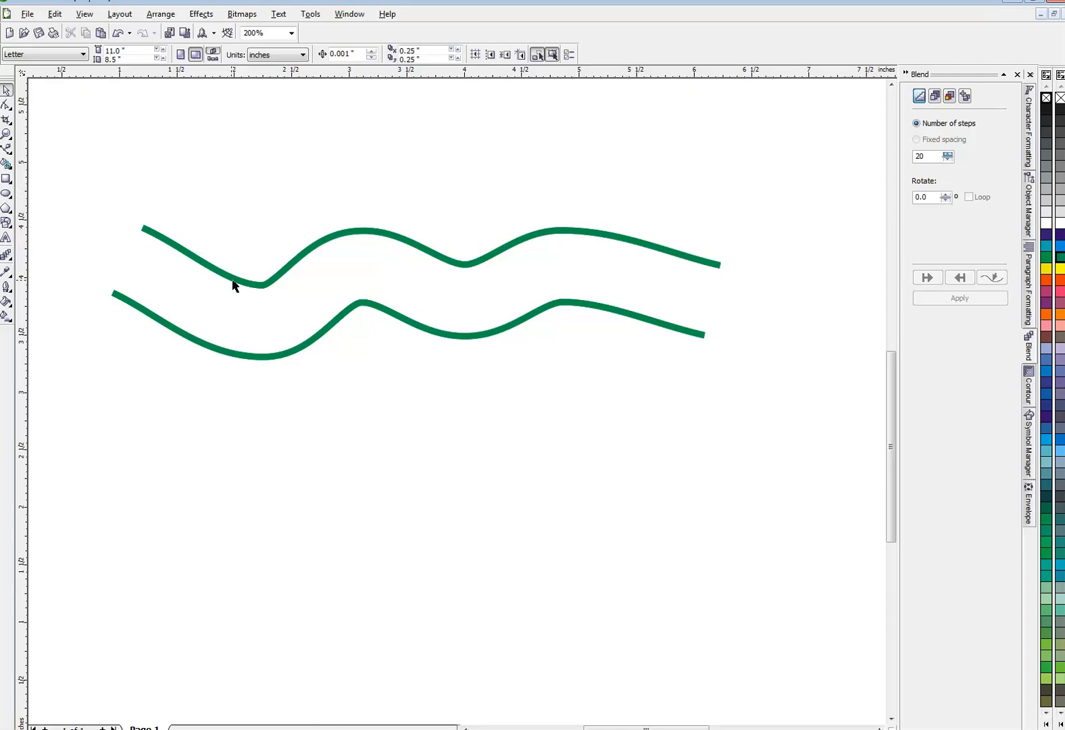
Try to blend the two green wavy lines using 5 steps.
left_click_drag(59, 187, 776, 375)
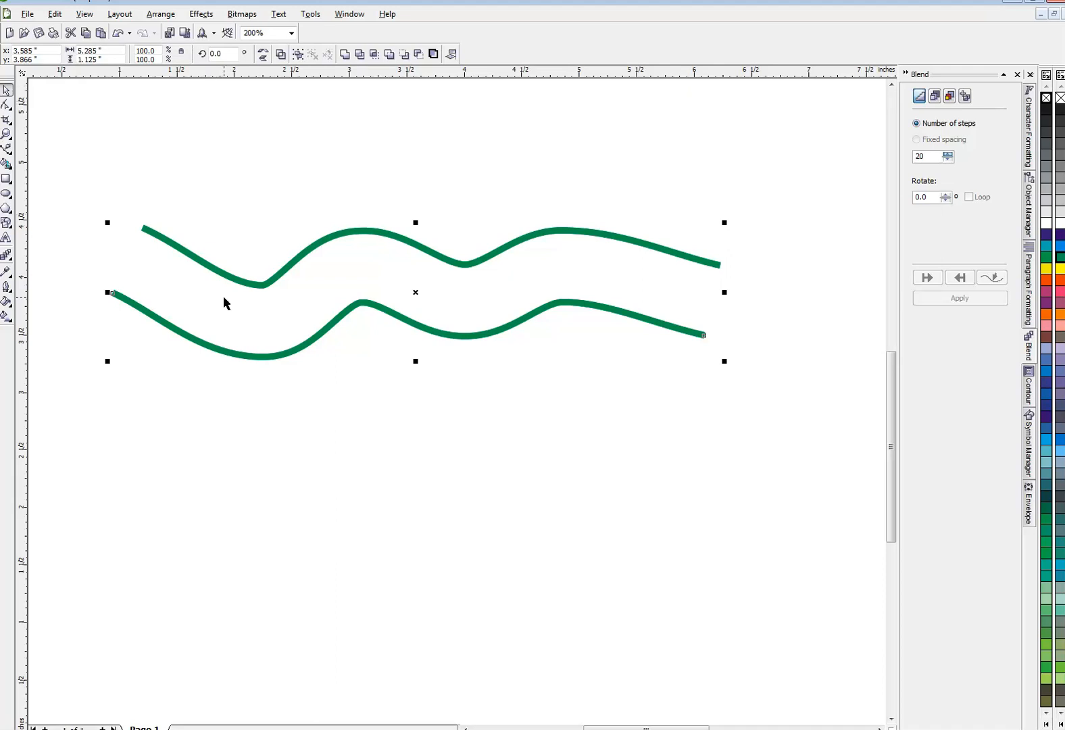
left_click(646, 320)
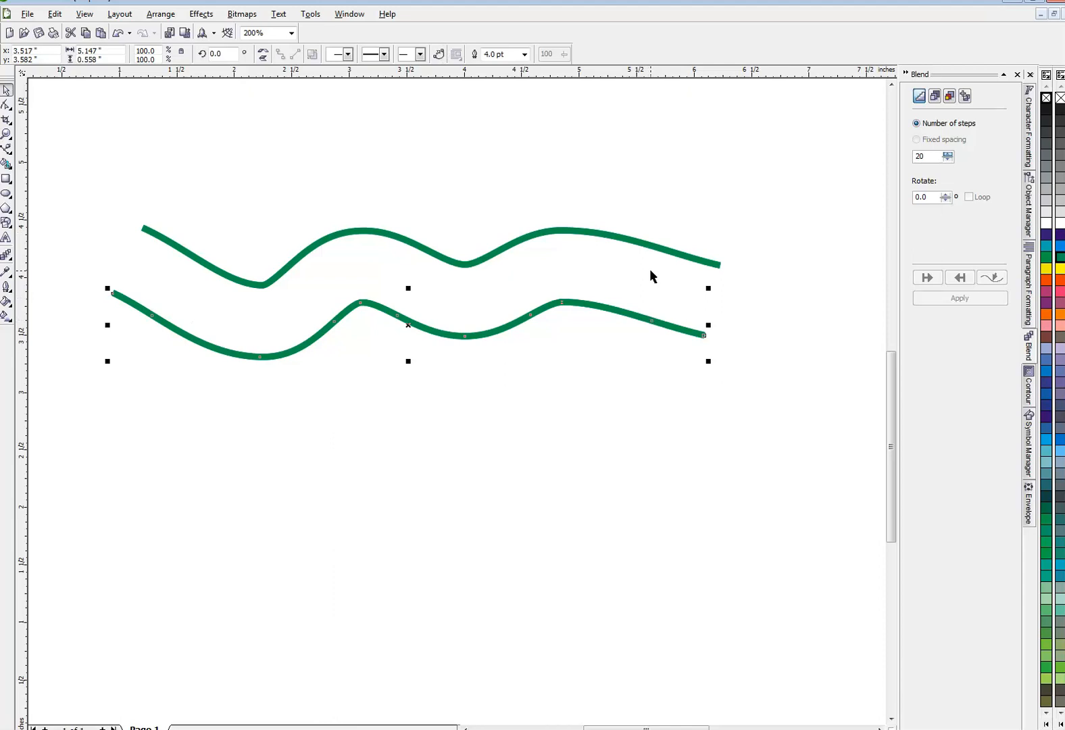
left_click(647, 245, "shift")
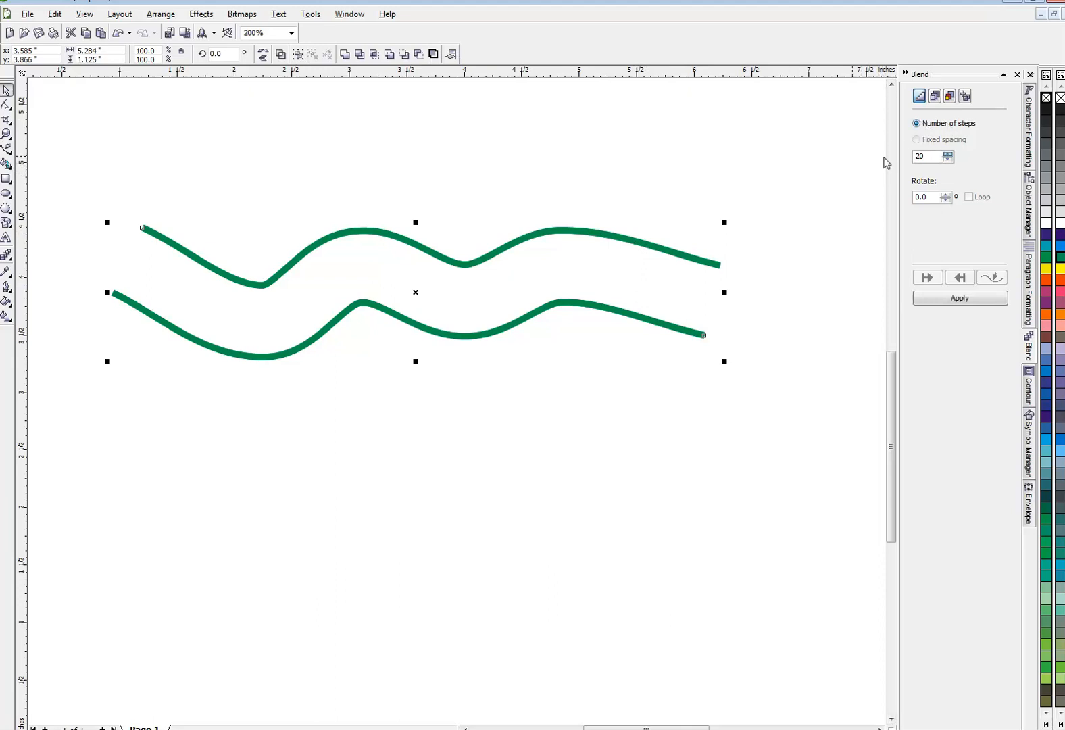
left_click_drag(931, 156, 910, 156)
type("5")
left_click(985, 301)
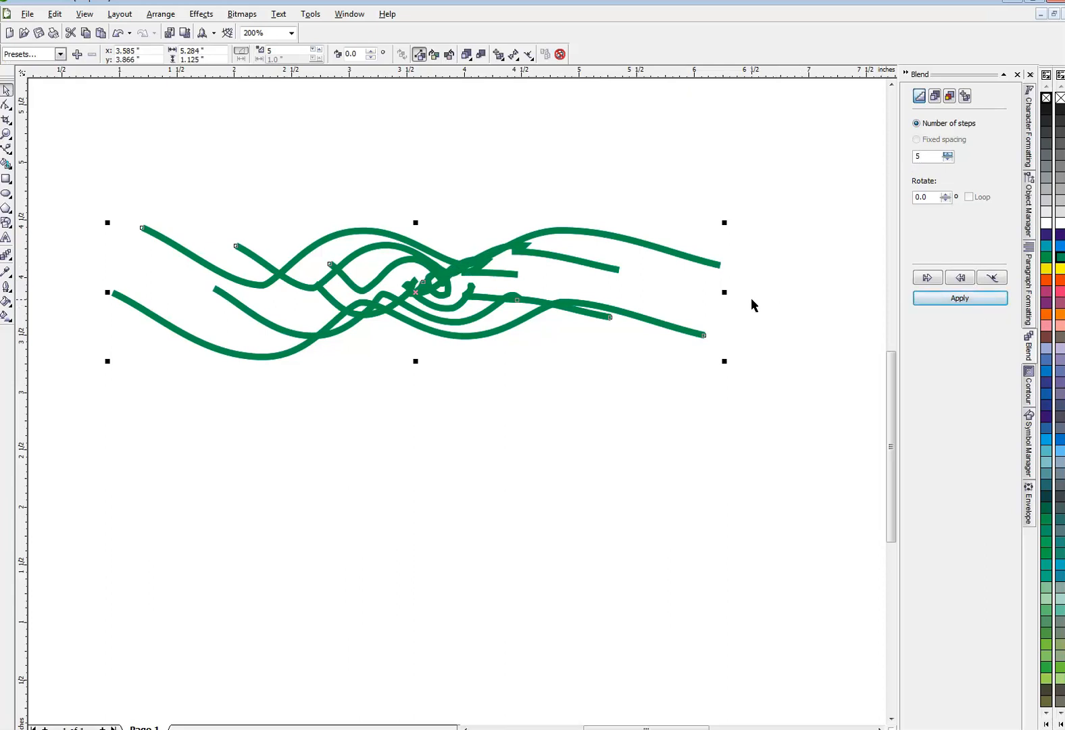
Delete the blend, undo both the deletion and the blend, and clear the selection.
key("Delete")
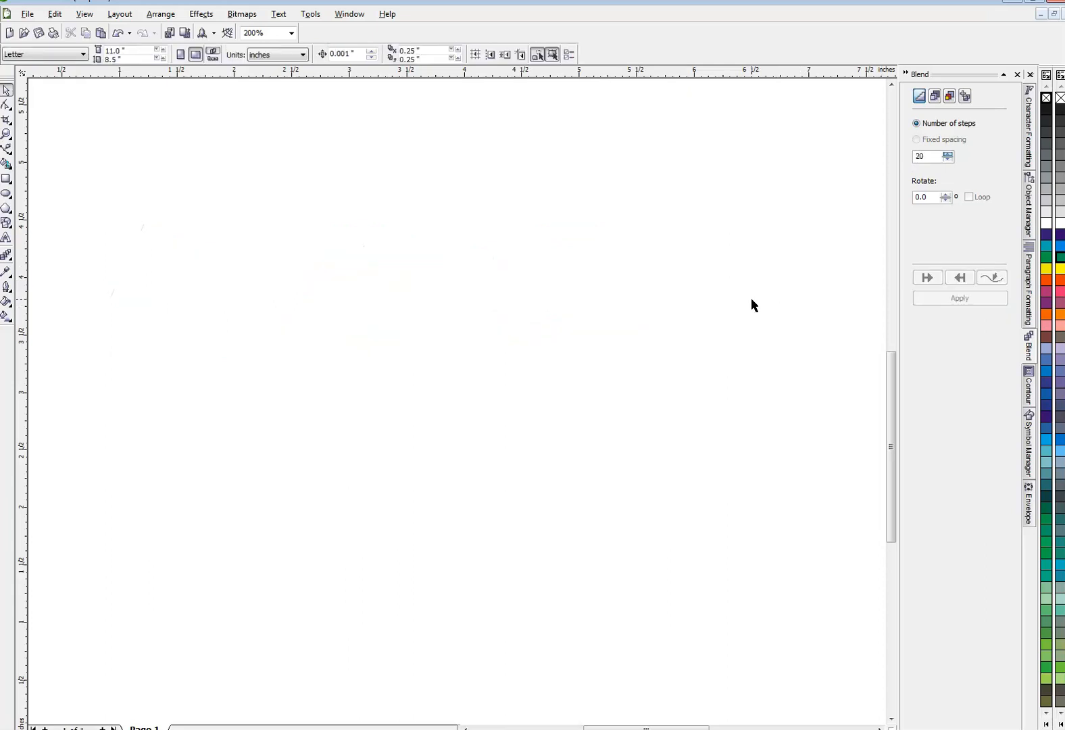
key("ctrl+z")
key("ctrl+z")
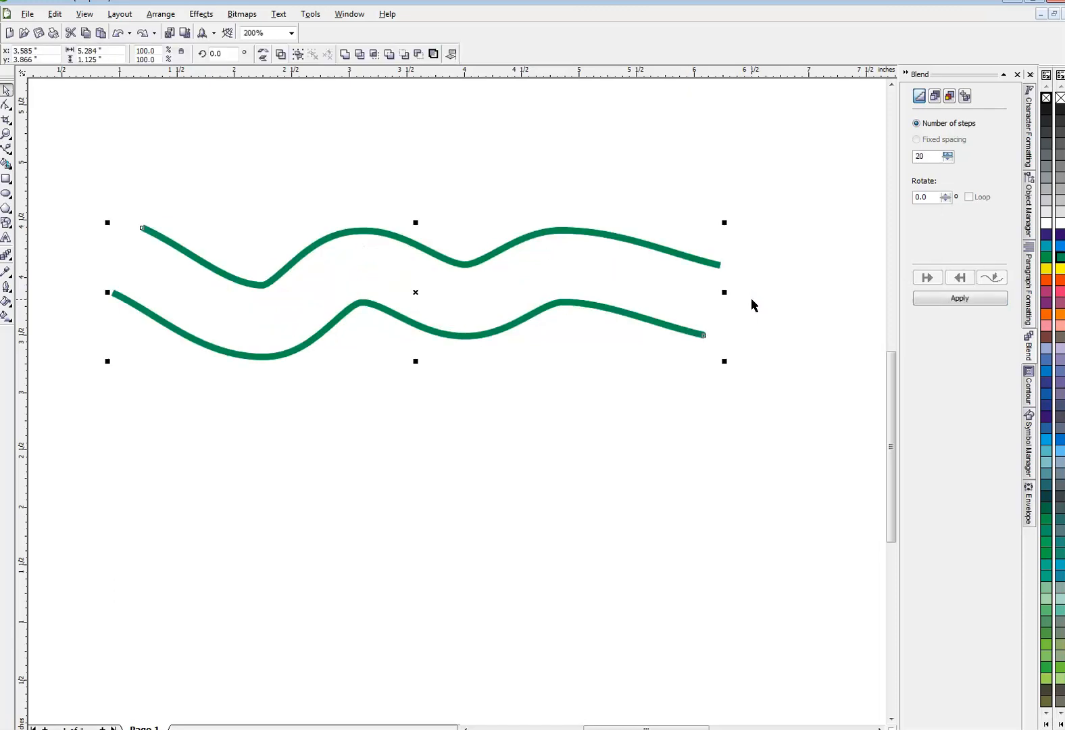
left_click(594, 185)
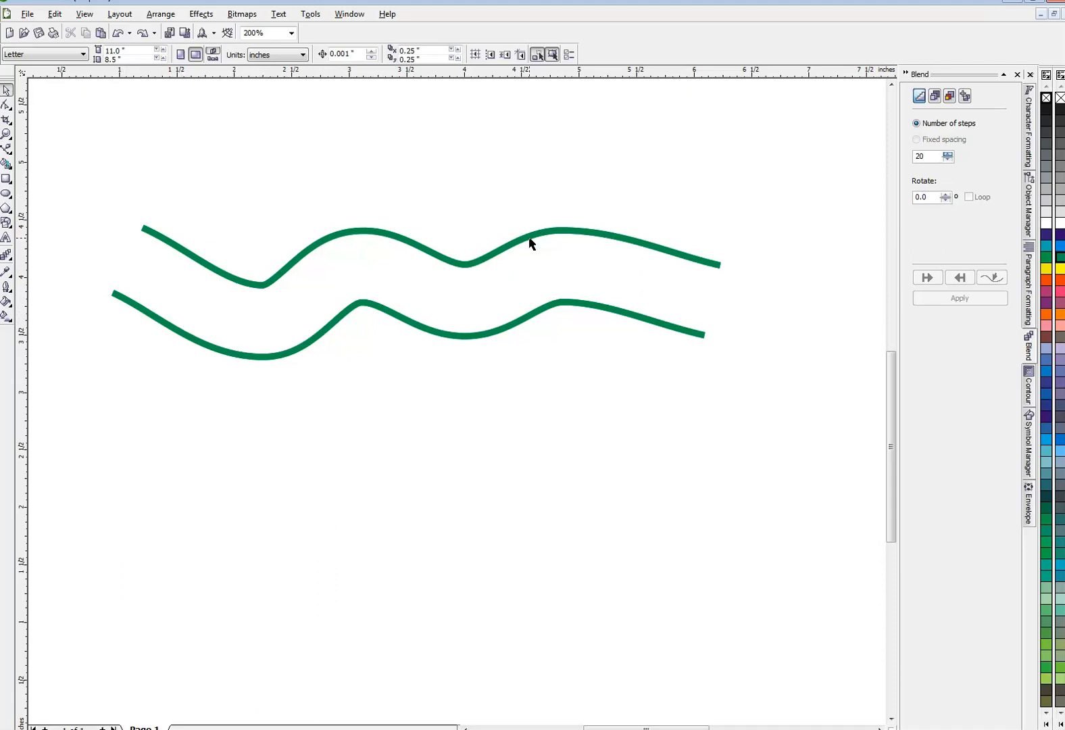
Reverse the direction of the lower wavy line so it runs the same way as the upper one.
left_click(375, 307)
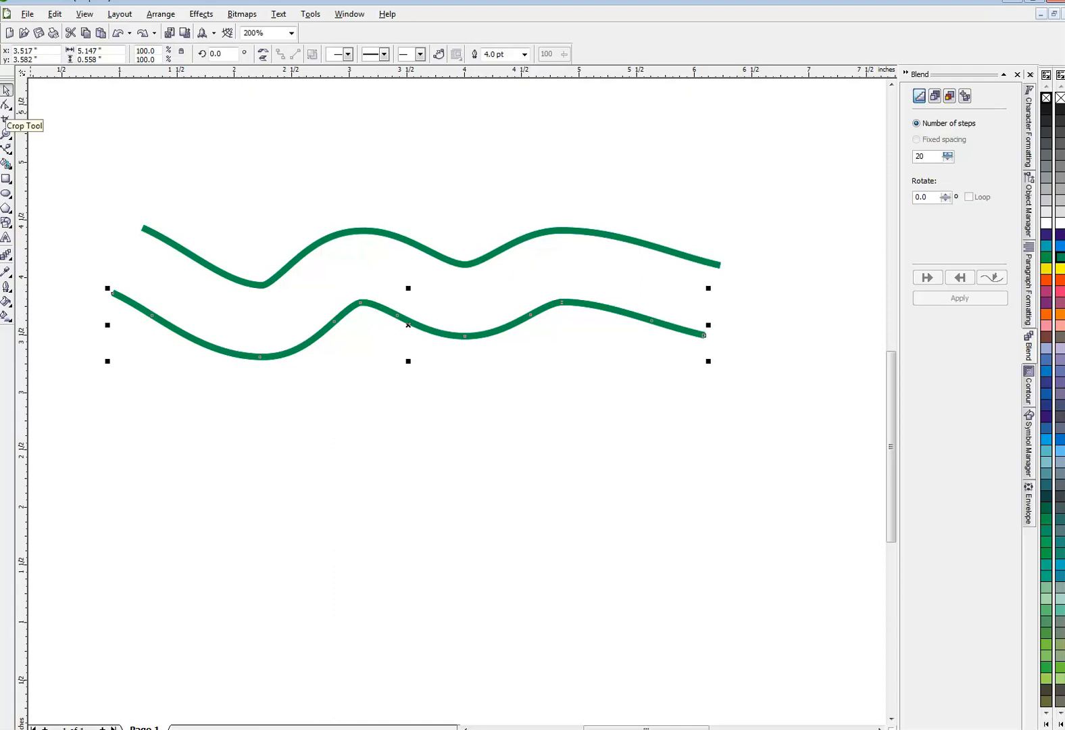
left_click(7, 105)
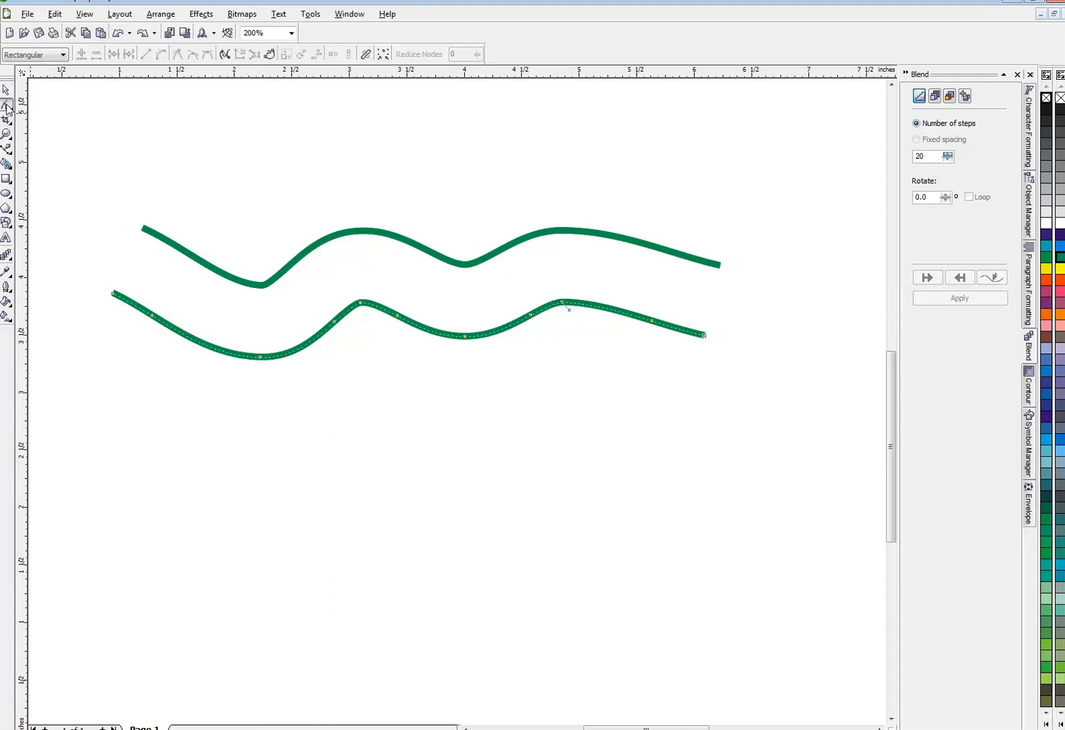
left_click(225, 55)
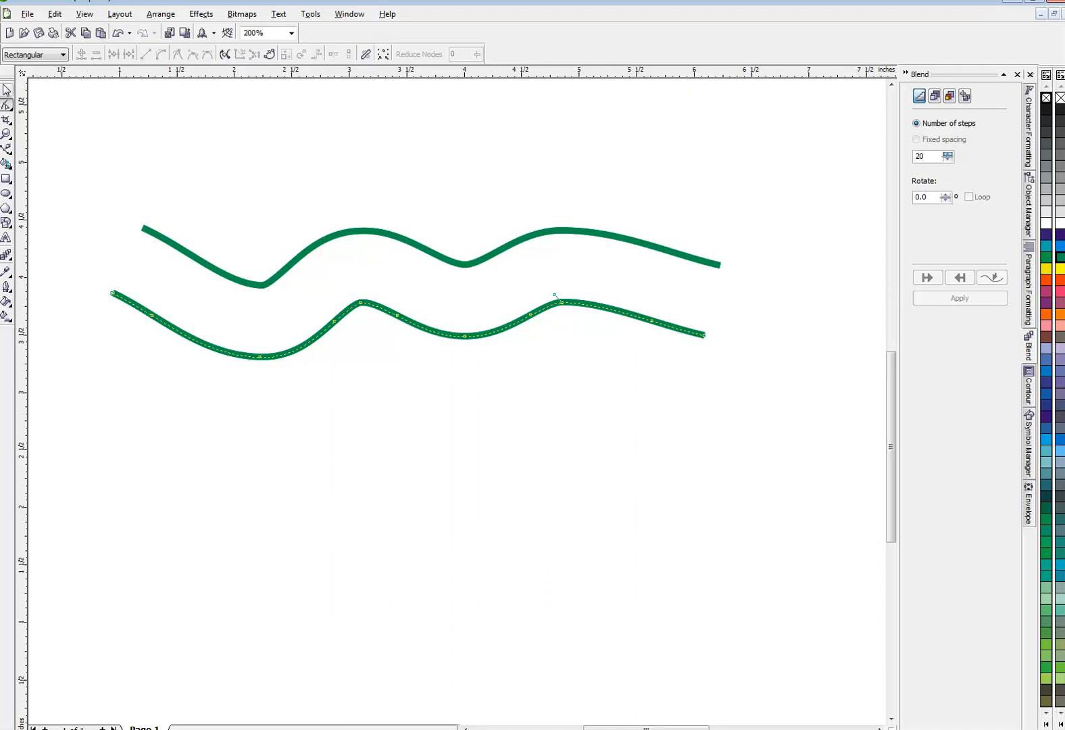
left_click(7, 90)
left_click(86, 95)
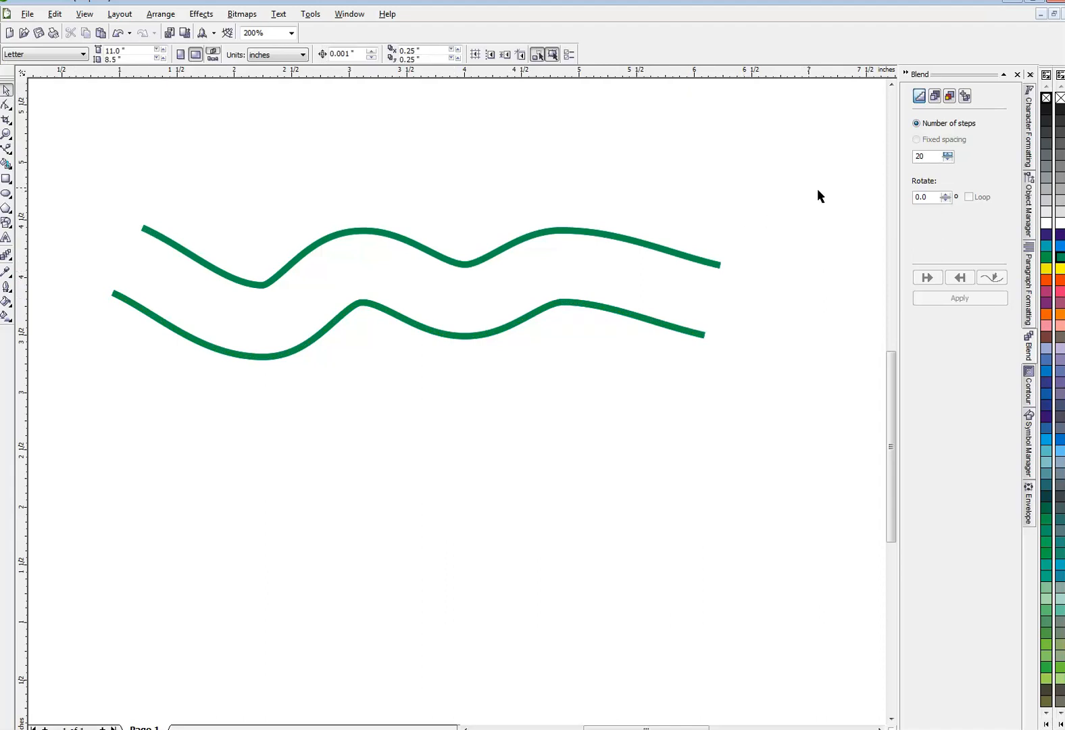
Blend the upper green wavy line with the reversed lower one using 5 steps.
left_click_drag(757, 204, 89, 400)
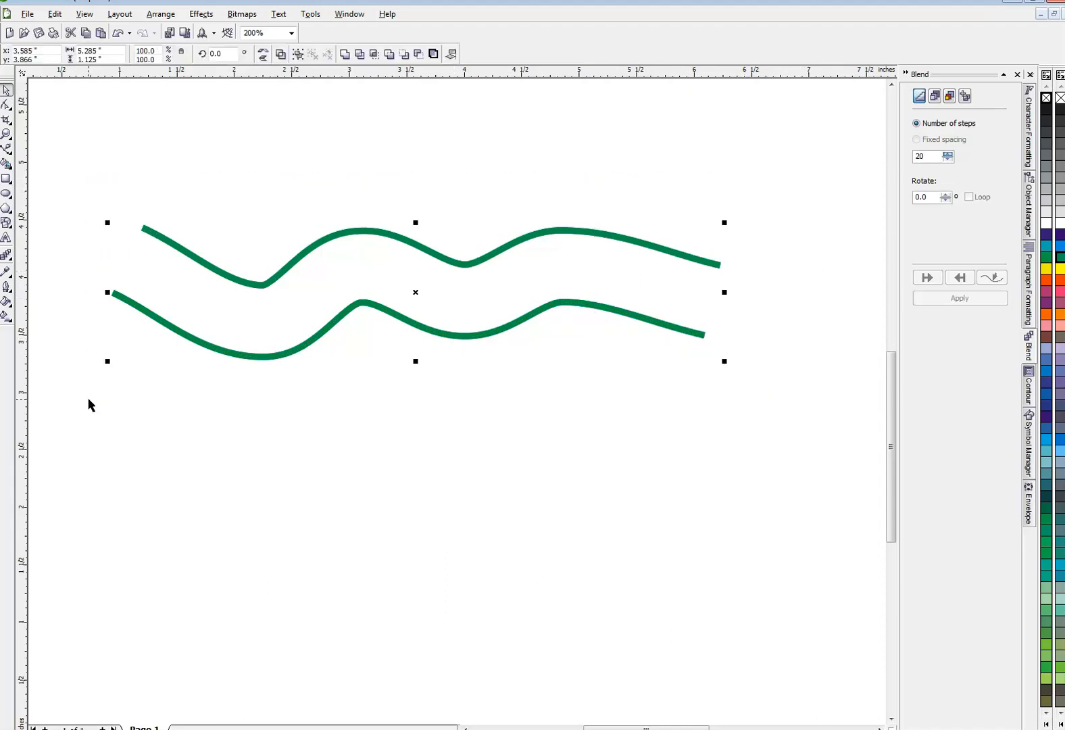
left_click(188, 409)
left_click(365, 302)
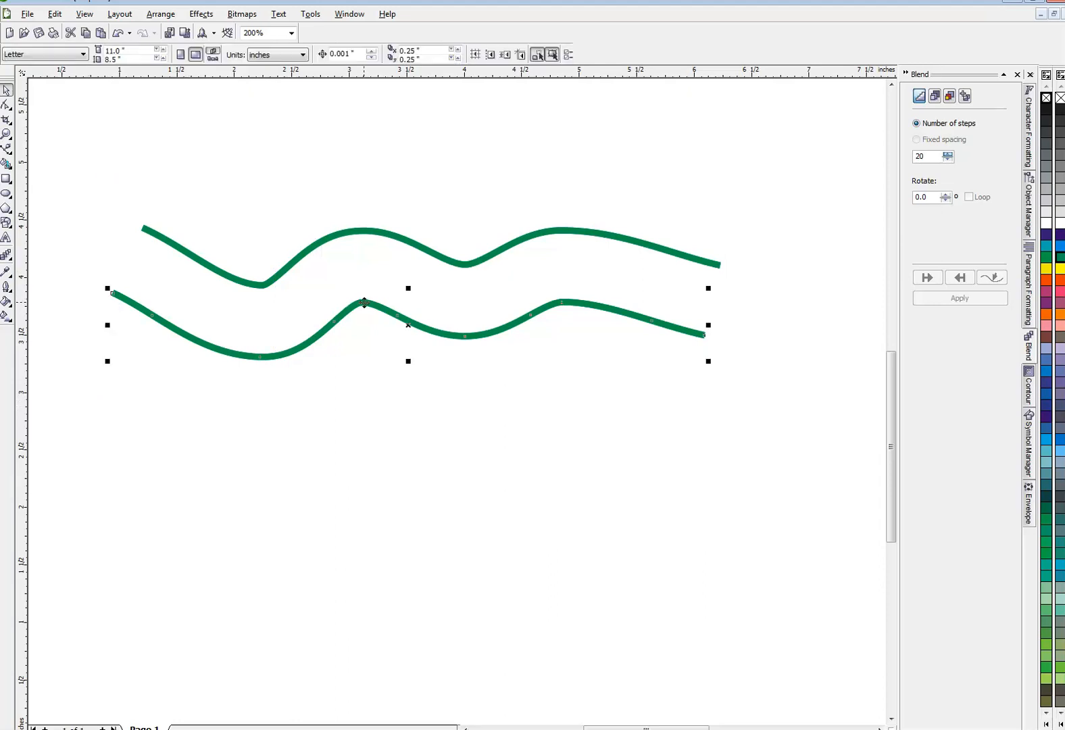
left_click(379, 233, "shift")
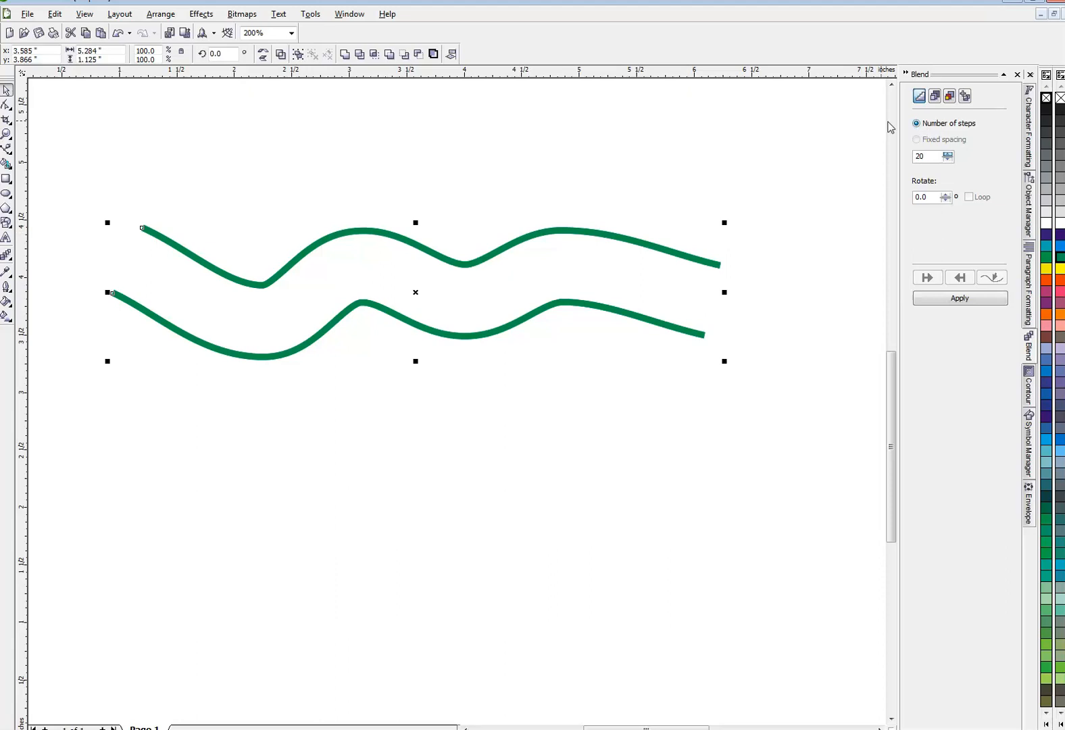
left_click_drag(927, 154, 910, 155)
type("5")
left_click(936, 304)
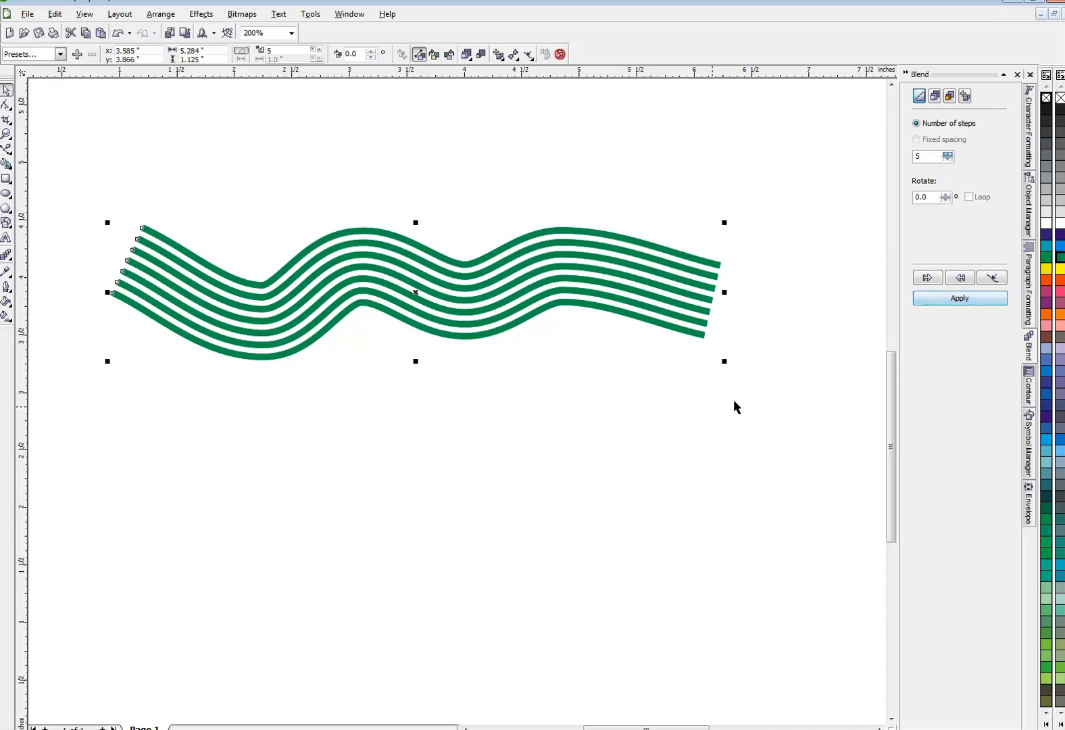
left_click(609, 434)
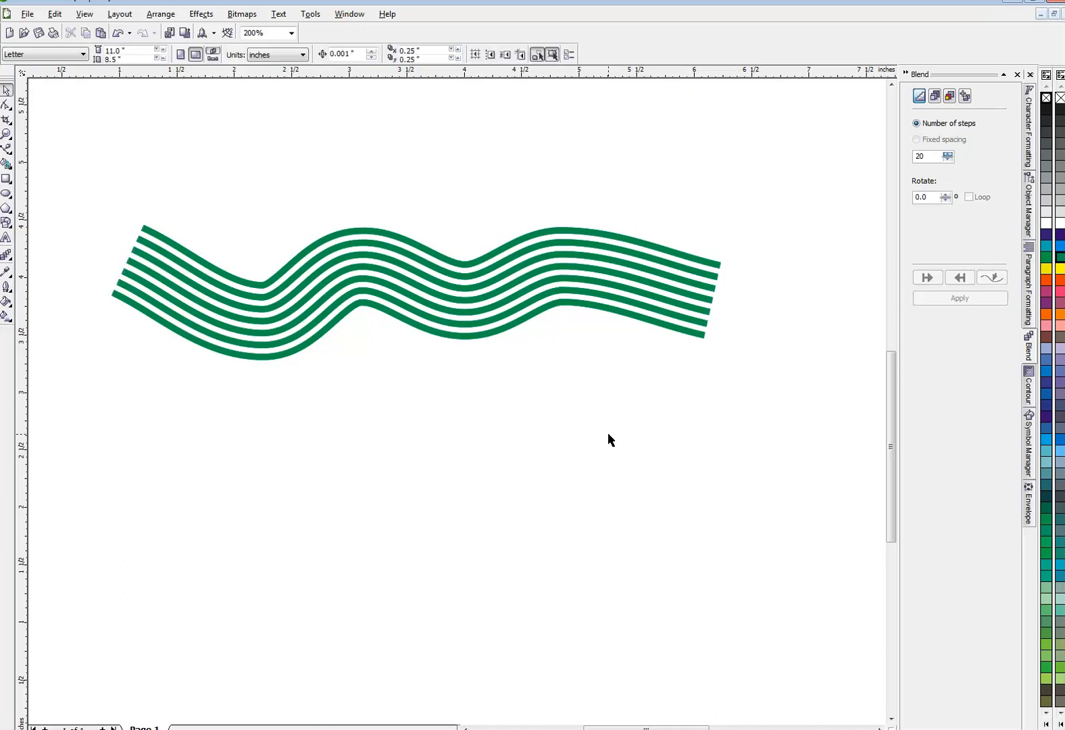
Set the outline width of all the blended green lines to 2 points.
left_click_drag(761, 168, 82, 374)
key("F12")
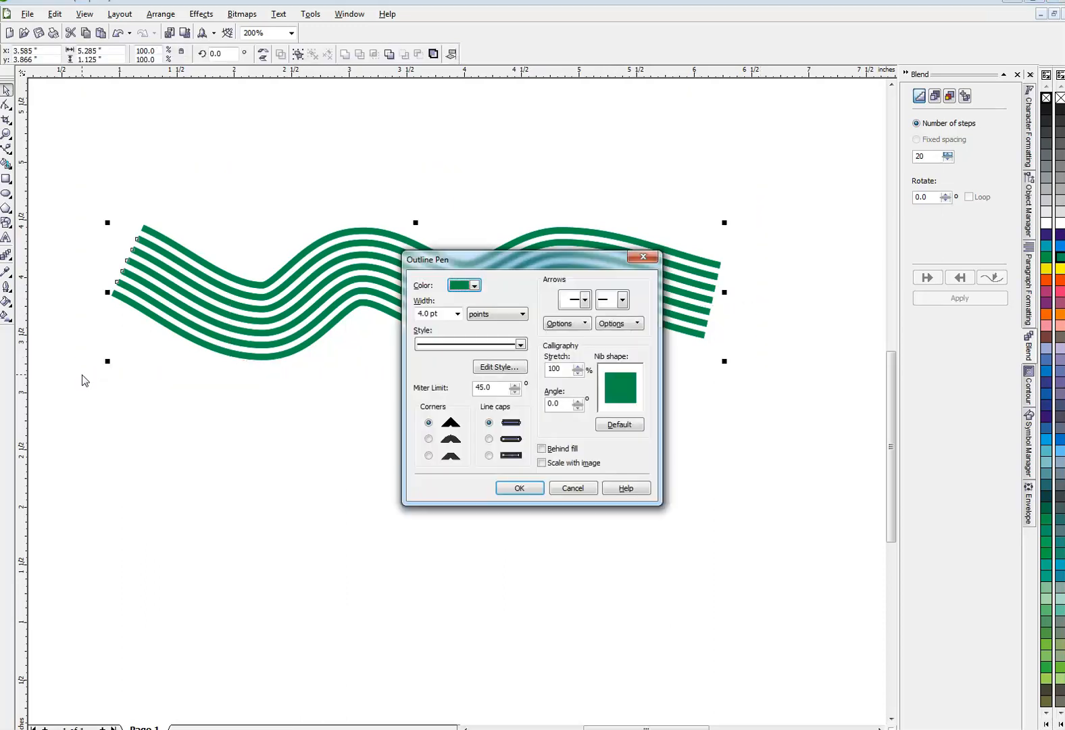
double_click(431, 313)
type("2")
key("Return")
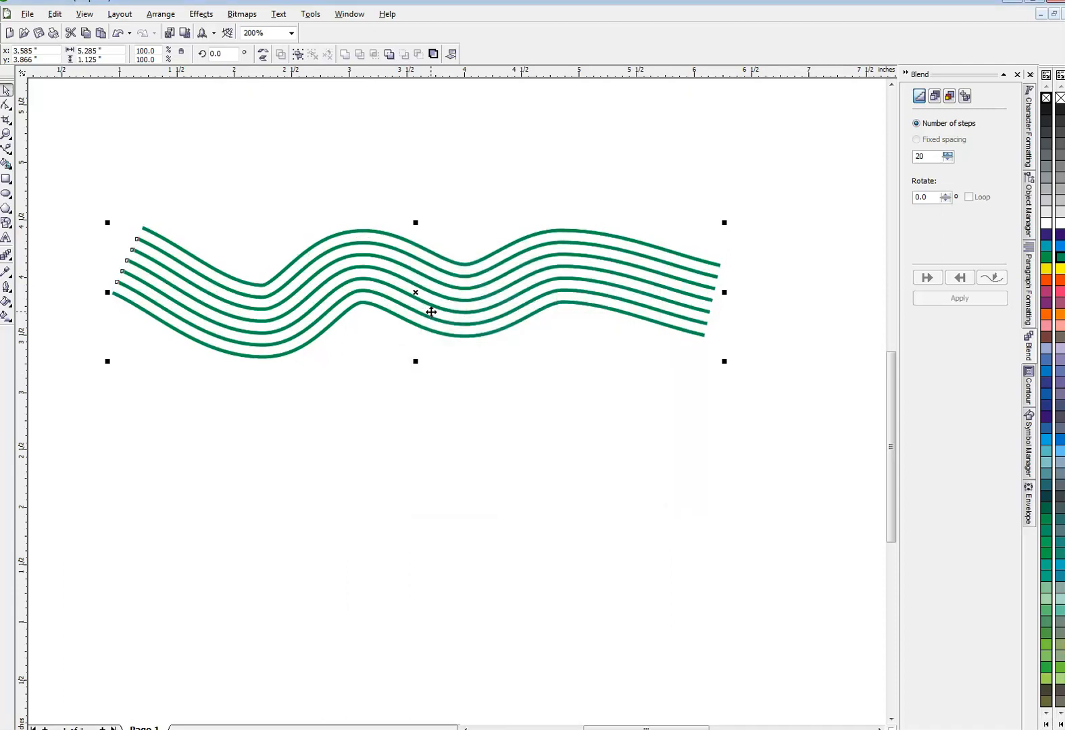
Undo the outline width change and the blend between the two green lines.
key("ctrl+z")
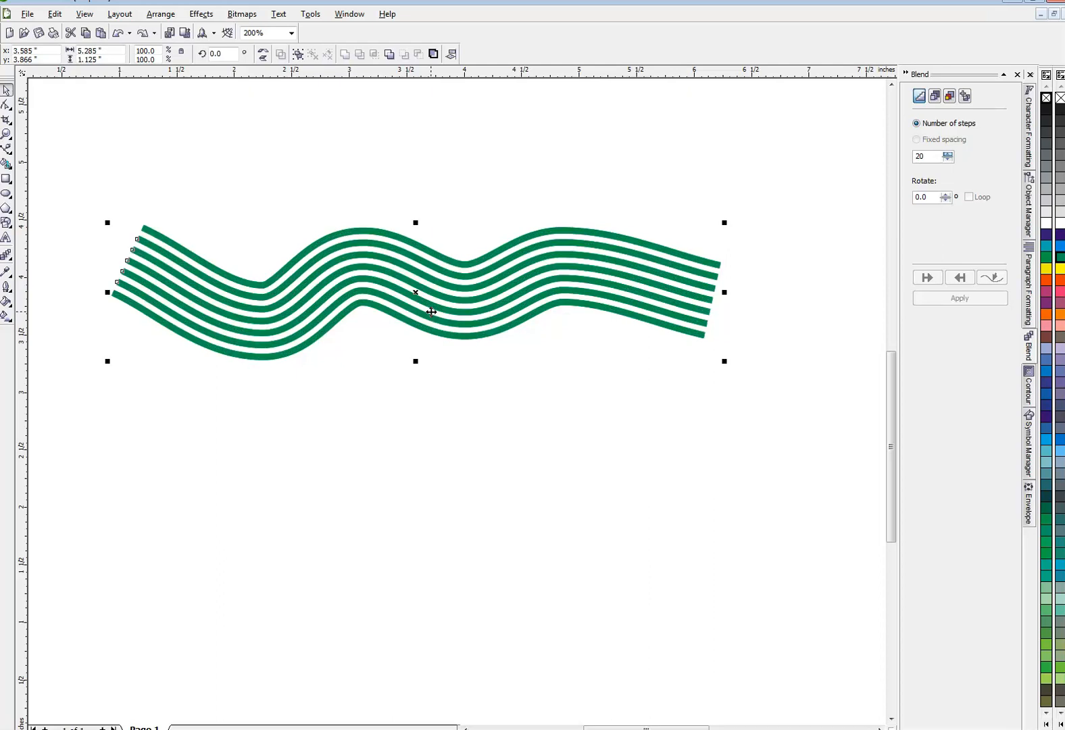
left_click(486, 413)
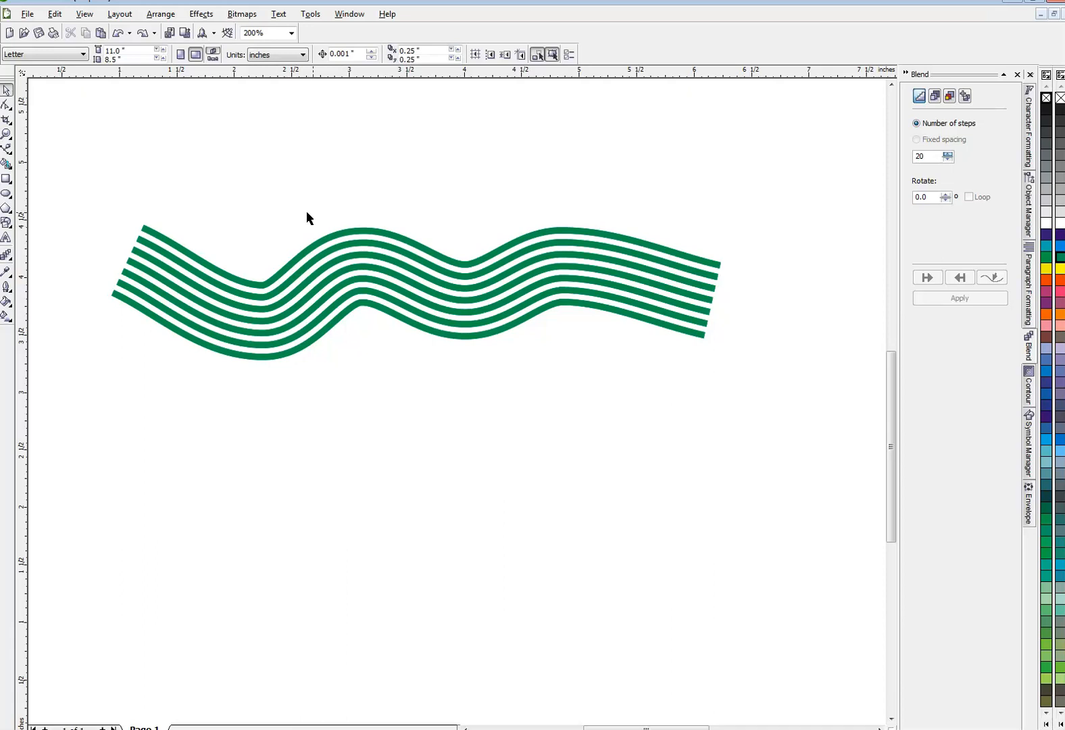
key("ctrl+z")
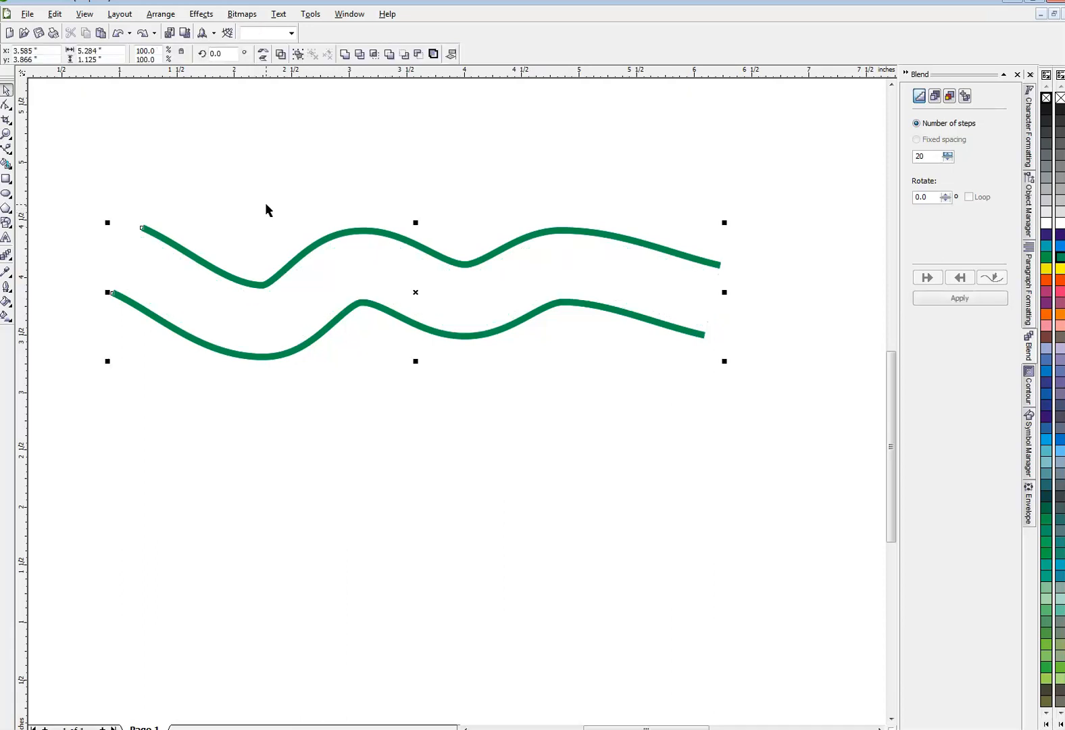
left_click(271, 155)
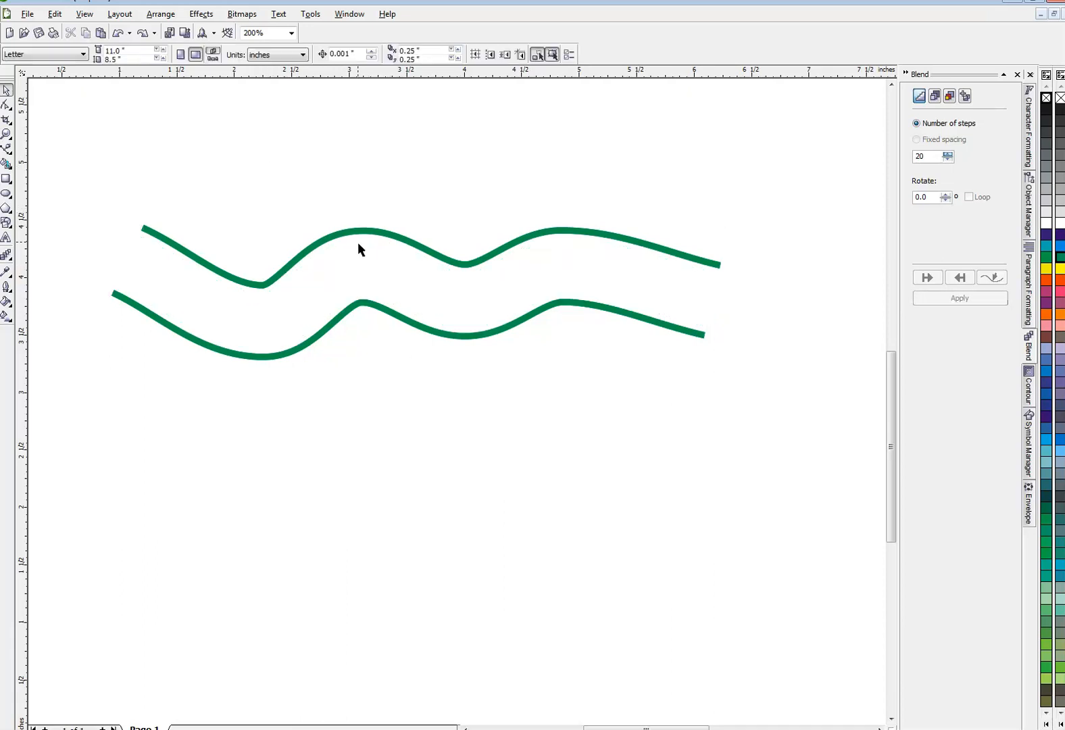
Give the lower wavy line a pink outline and the upper one a blue outline.
left_click(356, 310)
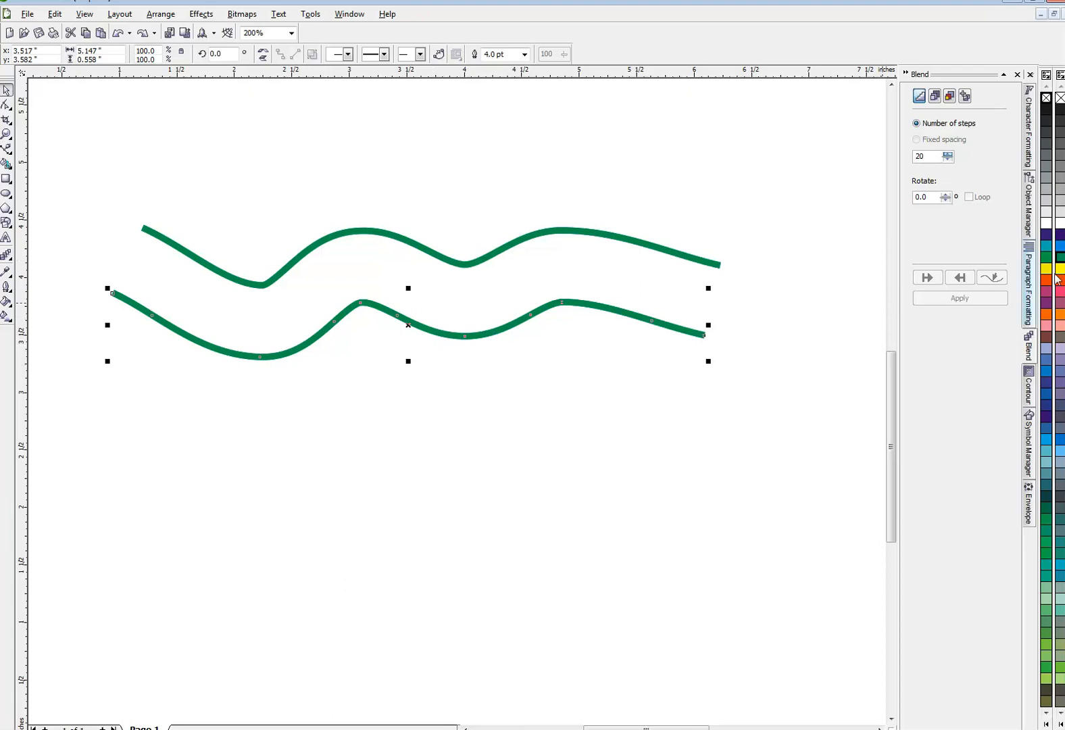
right_click(1061, 297)
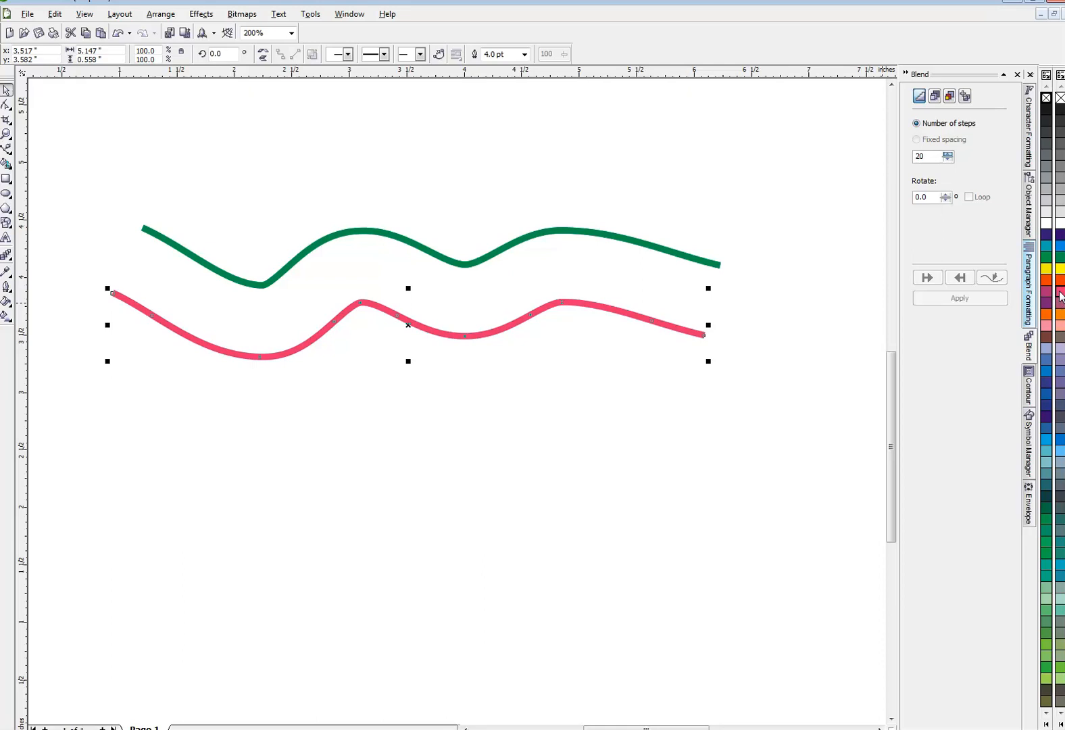
left_click(590, 237)
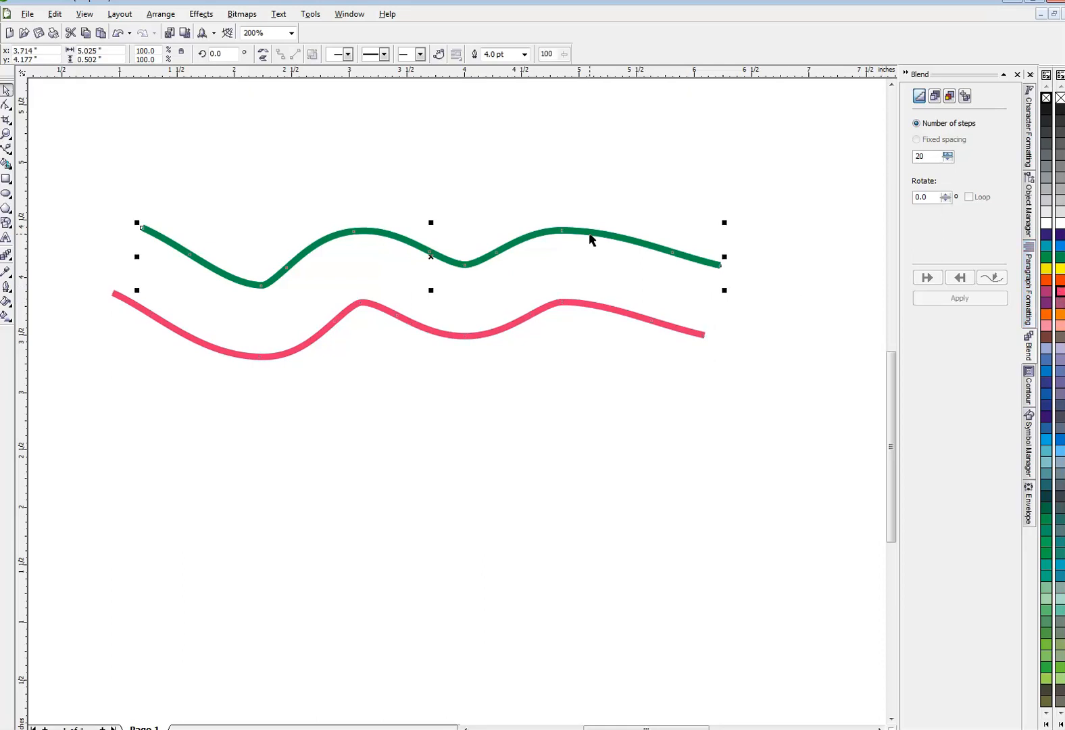
right_click(1060, 247)
Blend the pink and blue wavy lines using 5 steps.
left_click(499, 330)
left_click(501, 255, "shift")
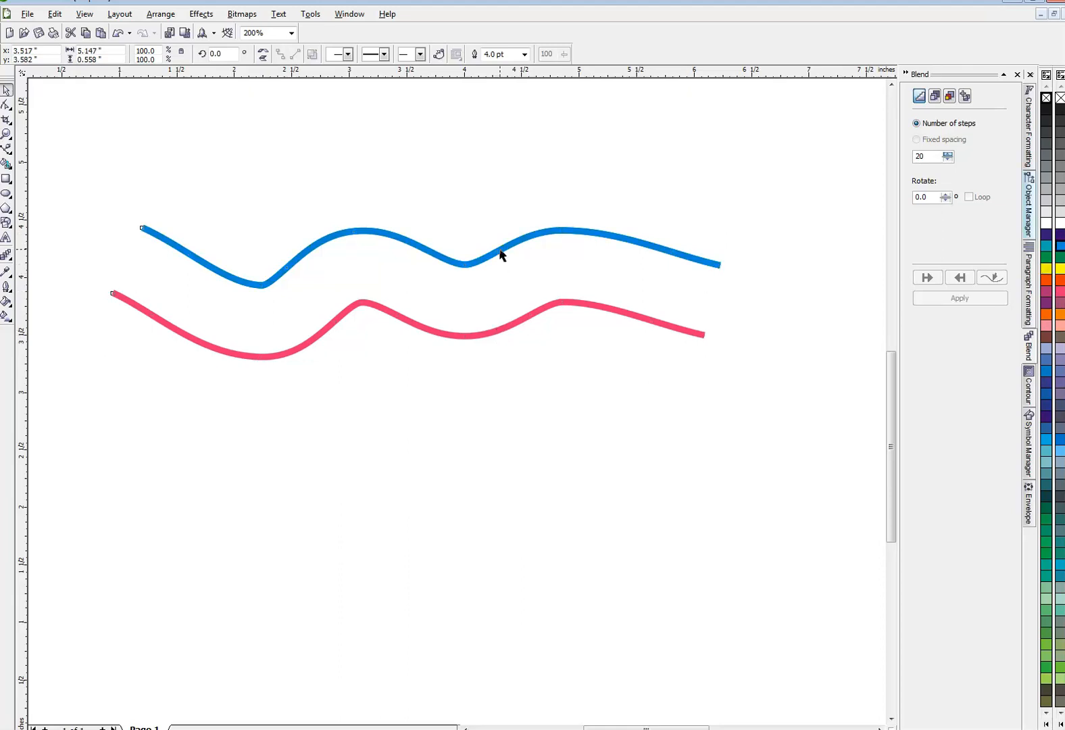
left_click_drag(931, 155, 910, 158)
type("5")
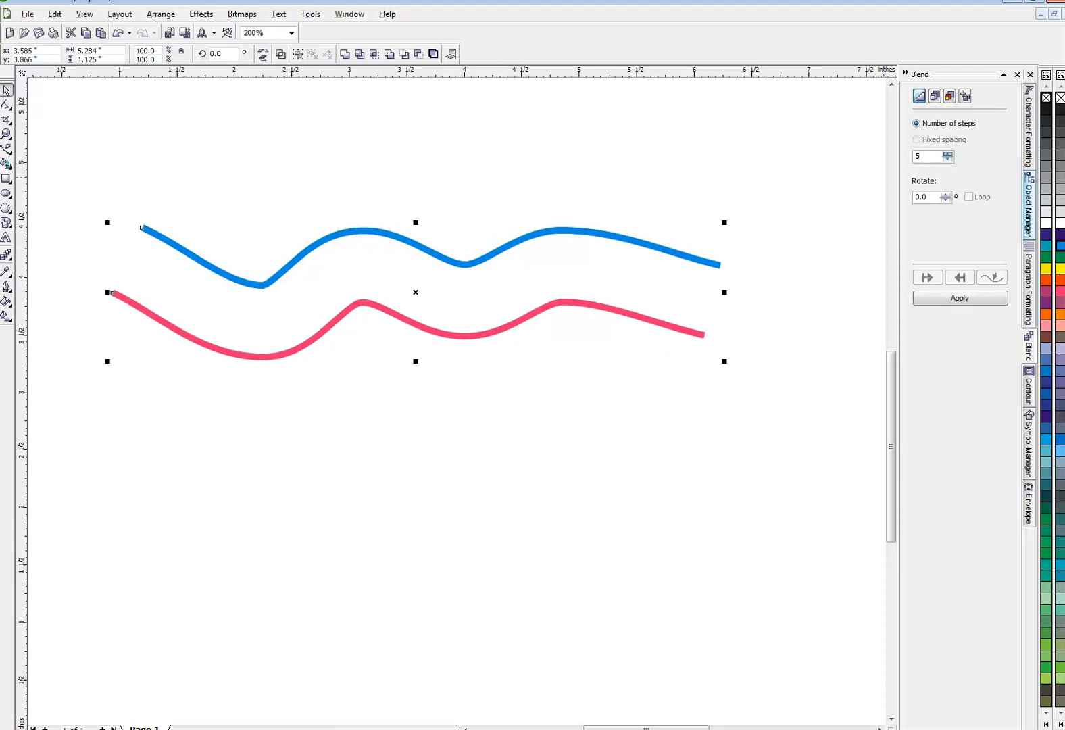
left_click(936, 301)
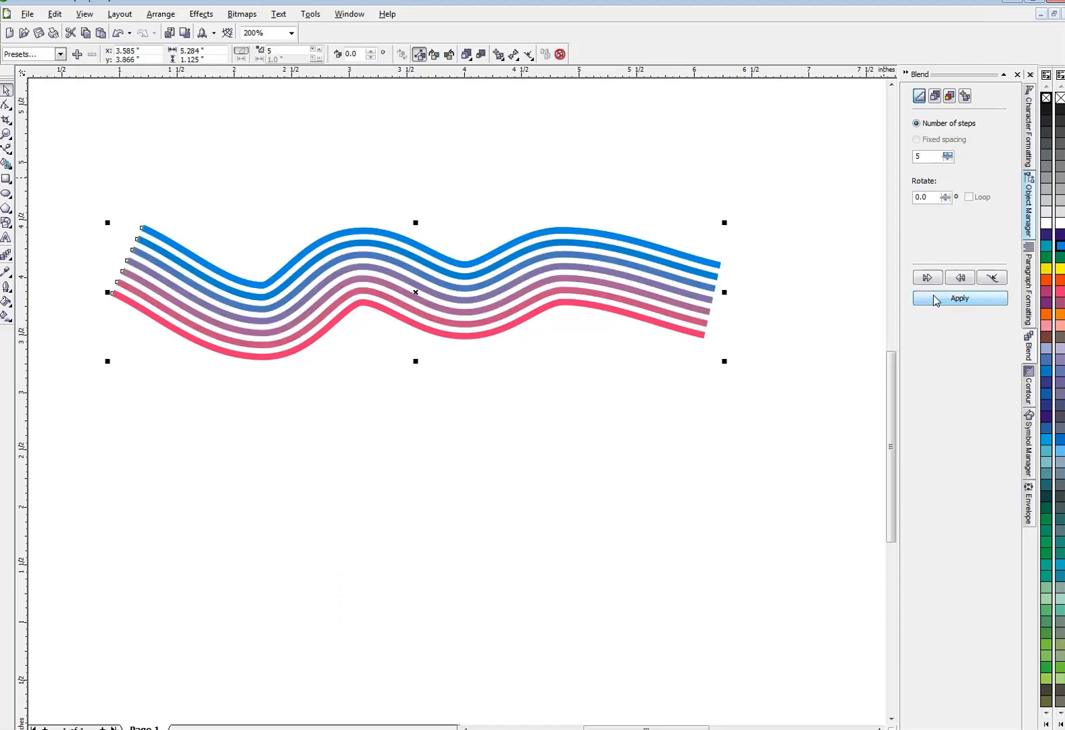
left_click(624, 347)
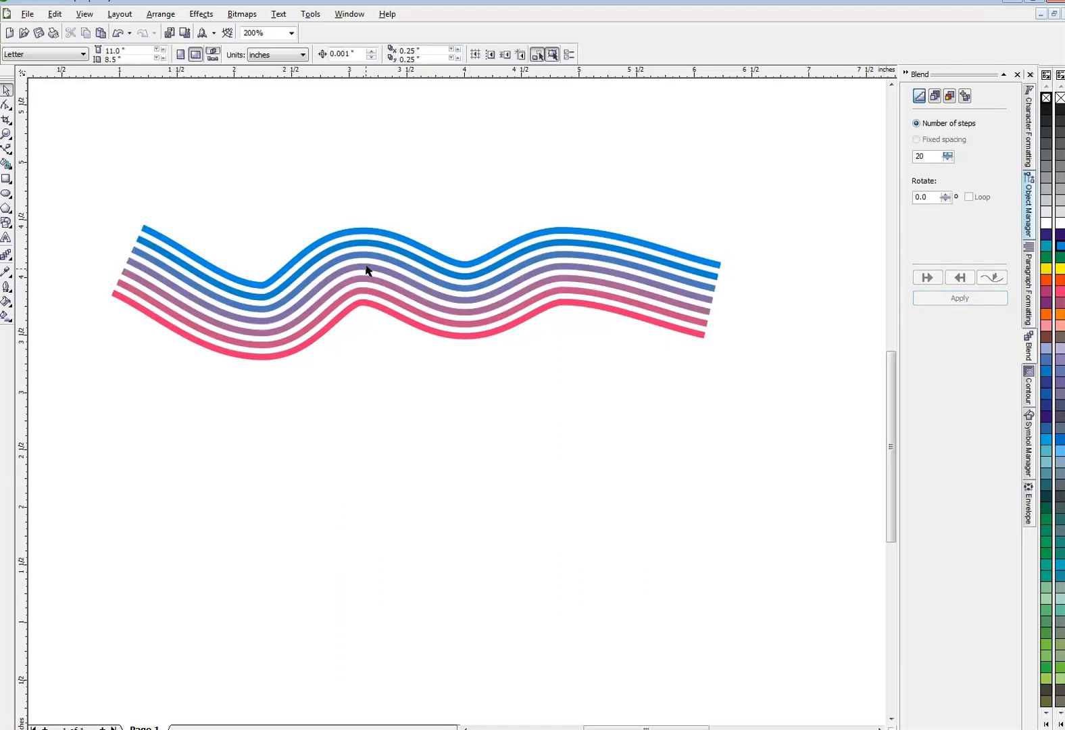